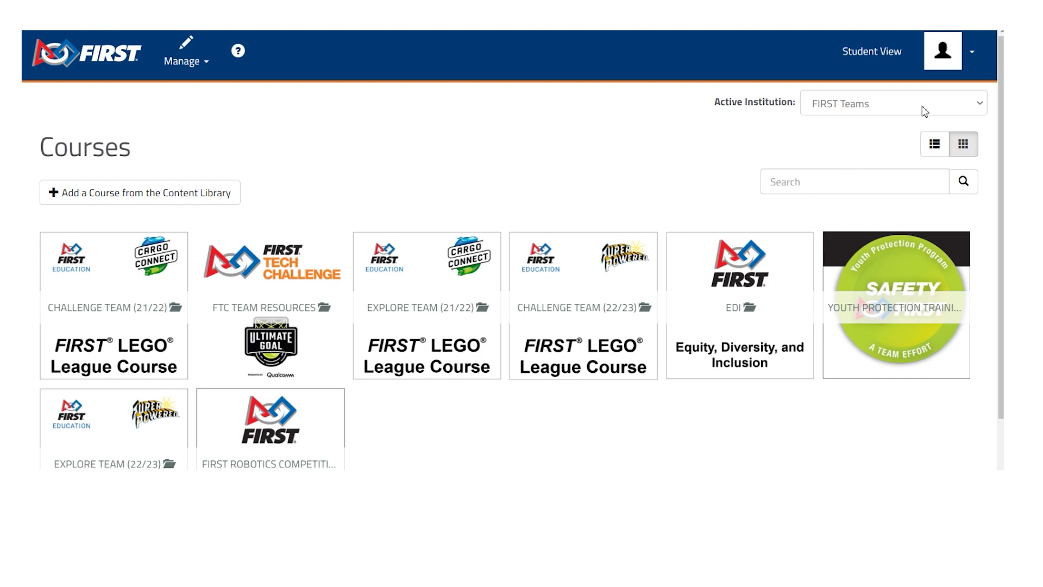
Switch the Active Institution dropdown between institutions, leaving TESTING active with its courses listed.
{"action": "left_click", "coordinate": [925, 111]}
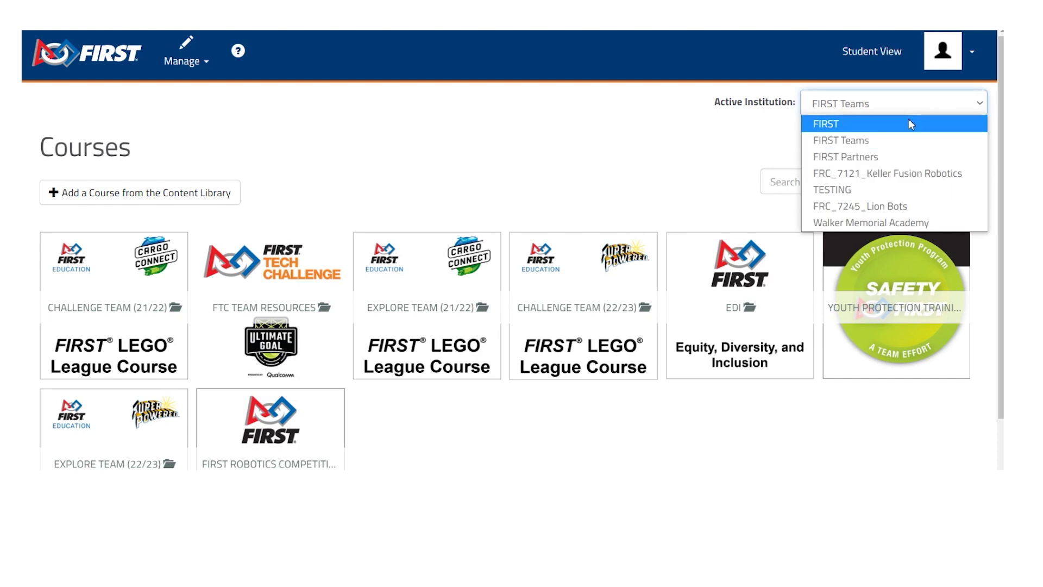
{"action": "left_click", "coordinate": [898, 191]}
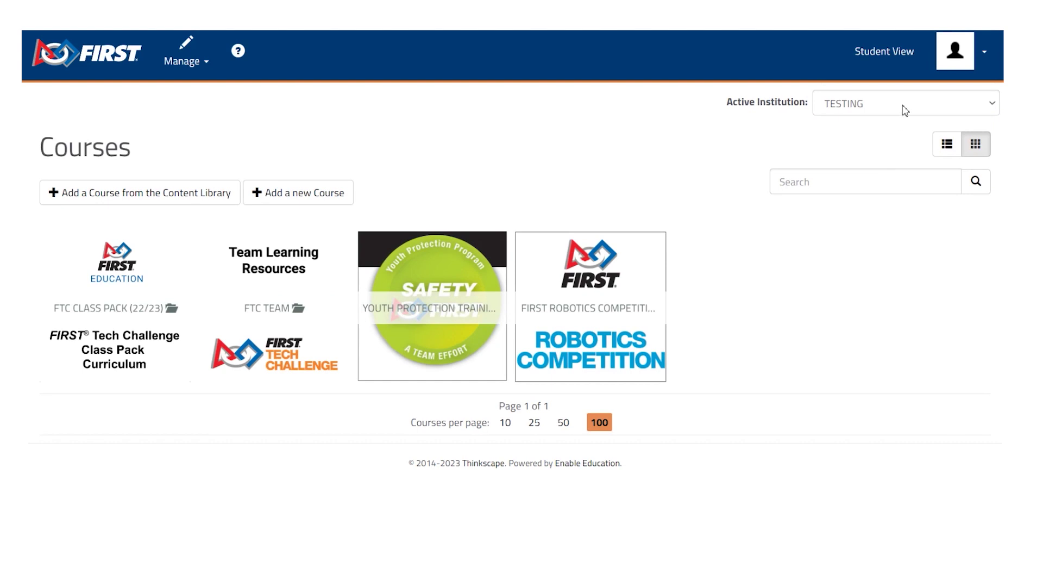
{"action": "left_click", "coordinate": [904, 105]}
{"action": "left_click", "coordinate": [893, 141]}
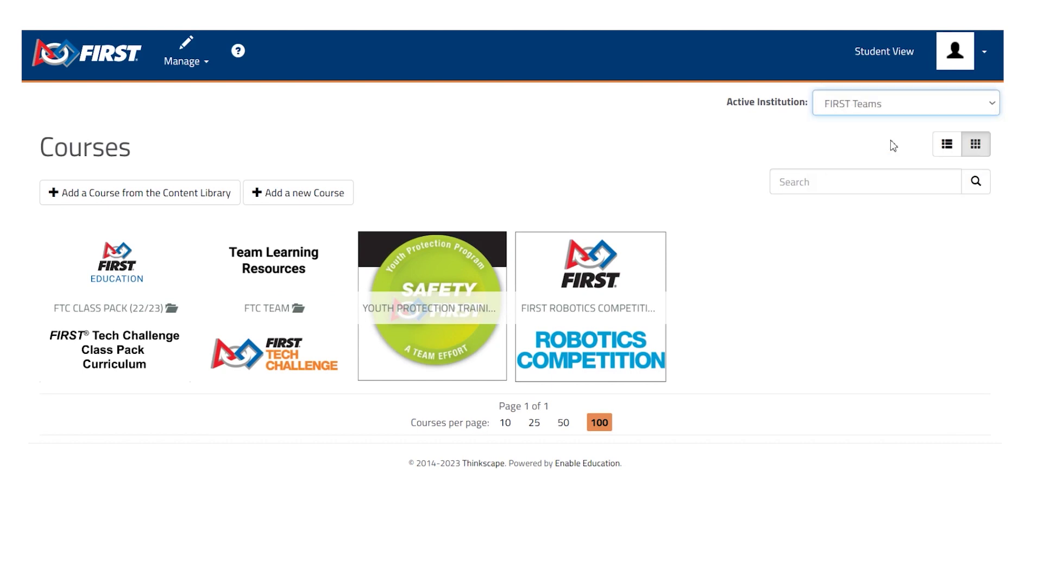
{"action": "scroll", "coordinate": [626, 327], "scroll_direction": "down", "scroll_amount": 2}
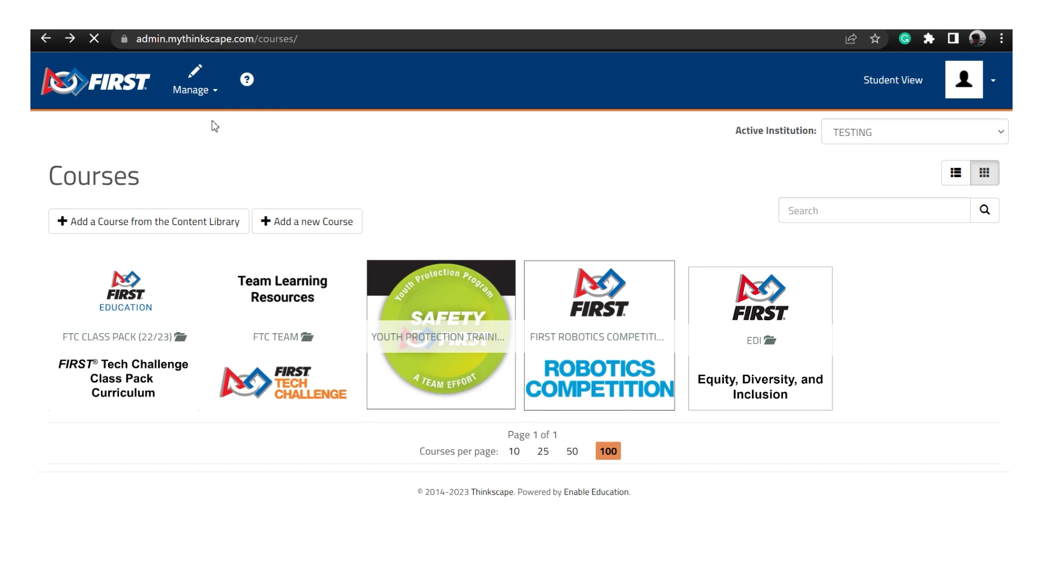
View the account profile, then open the FTC Class Pack (22/23) course as a student.
{"action": "left_click", "coordinate": [989, 87]}
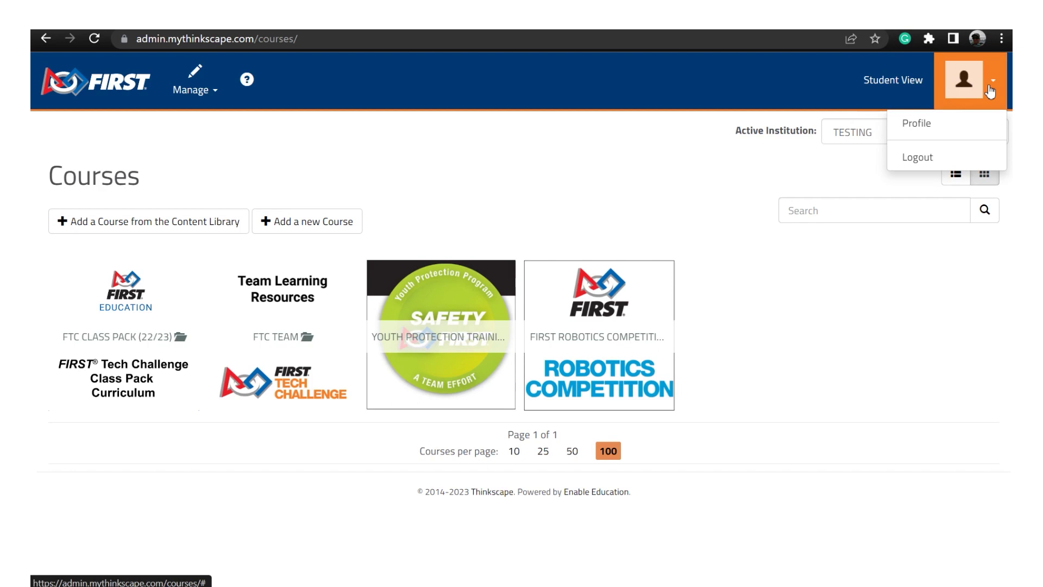
{"action": "left_click", "coordinate": [939, 129]}
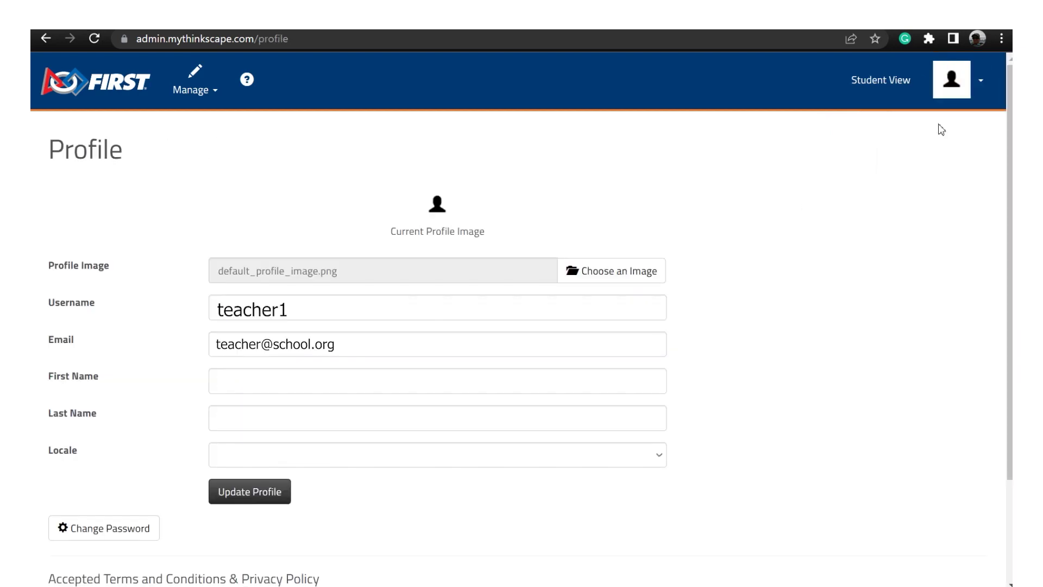
{"action": "left_click", "coordinate": [284, 492]}
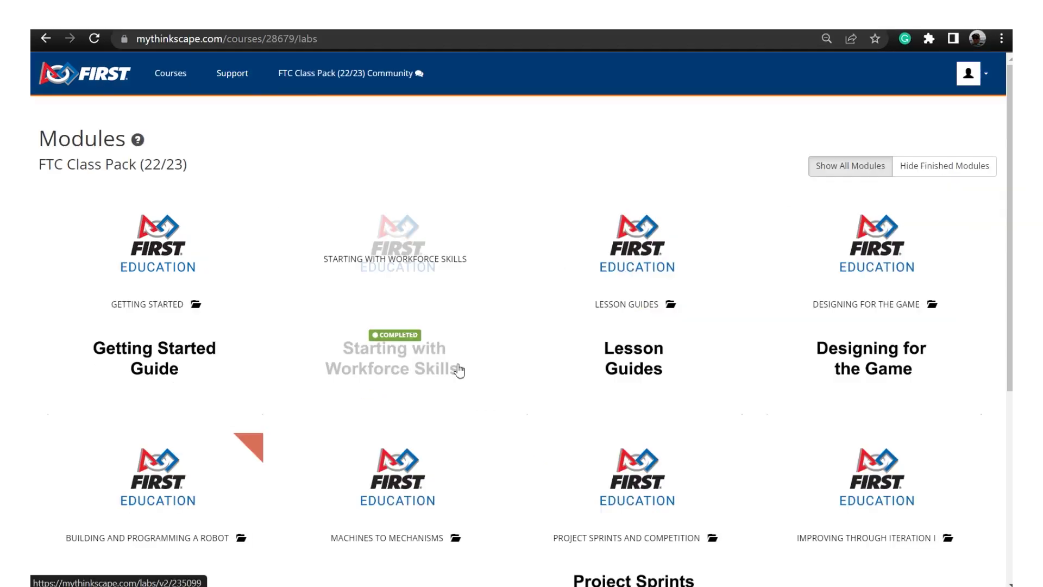
Open the Building and Programming a Basic Robot module and scroll through its first lesson.
{"action": "scroll", "coordinate": [490, 414], "scroll_direction": "down", "scroll_amount": 2}
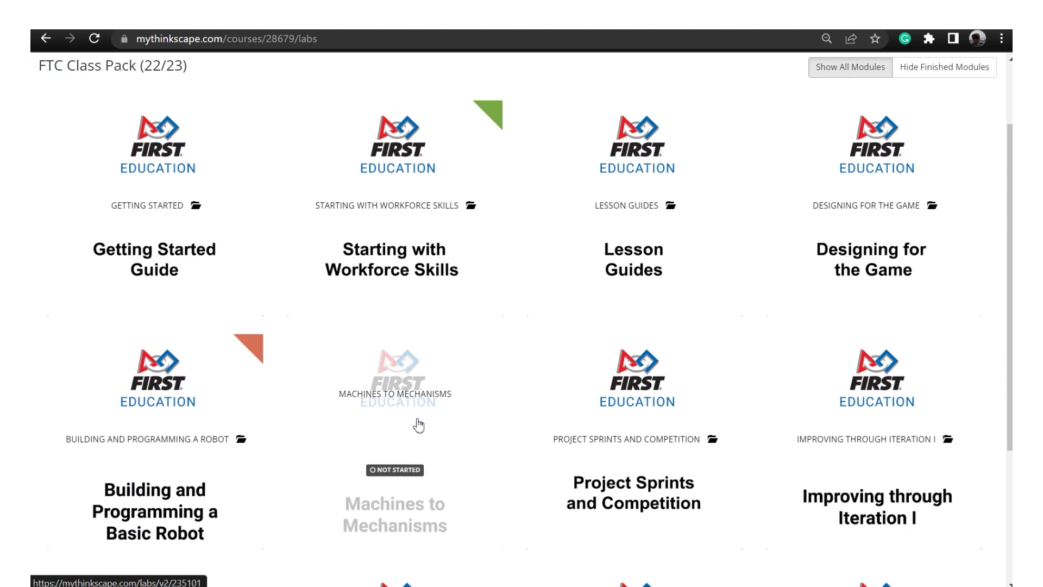
{"action": "left_click", "coordinate": [149, 431]}
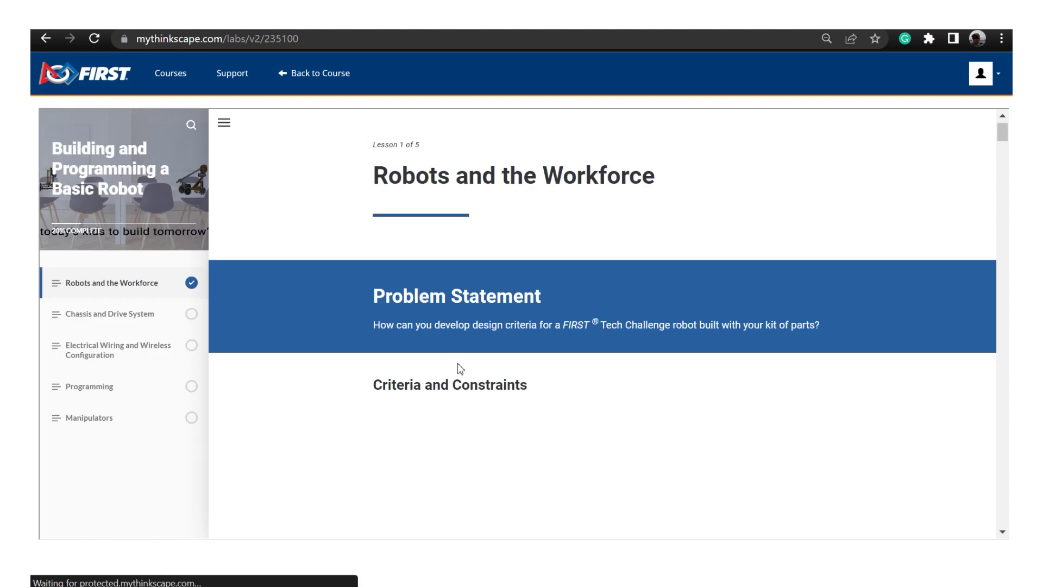
{"action": "scroll", "coordinate": [460, 402], "scroll_direction": "down", "scroll_amount": 3}
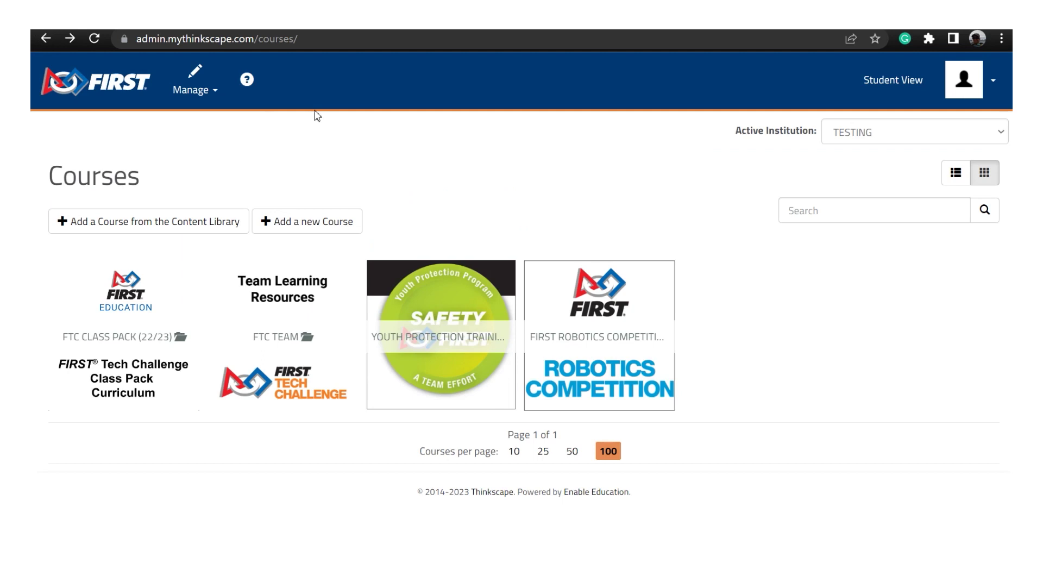
Show TESTING's Institution Users and scroll to the four current users.
{"action": "left_click", "coordinate": [213, 99]}
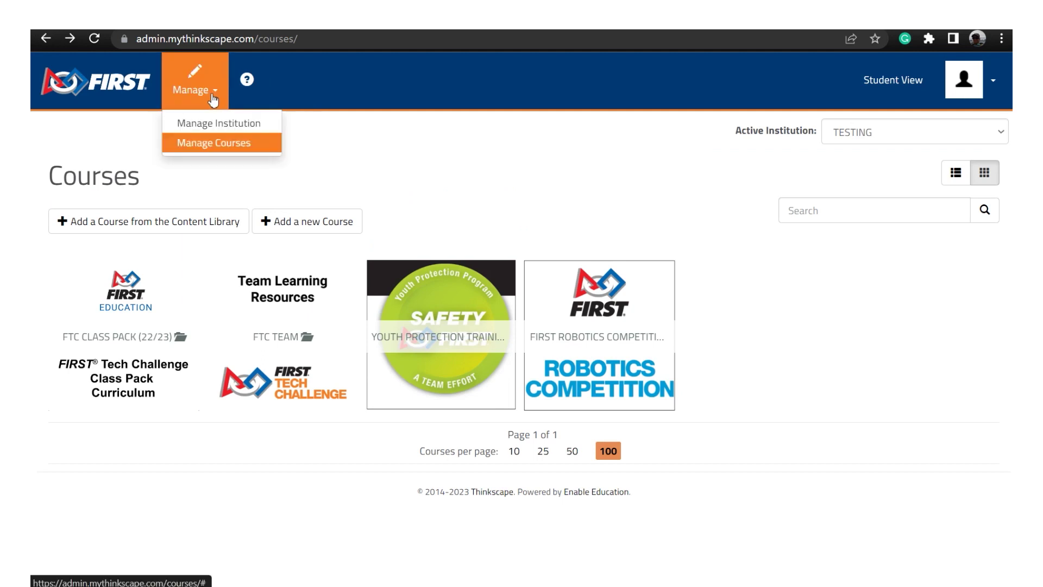
{"action": "left_click", "coordinate": [214, 124]}
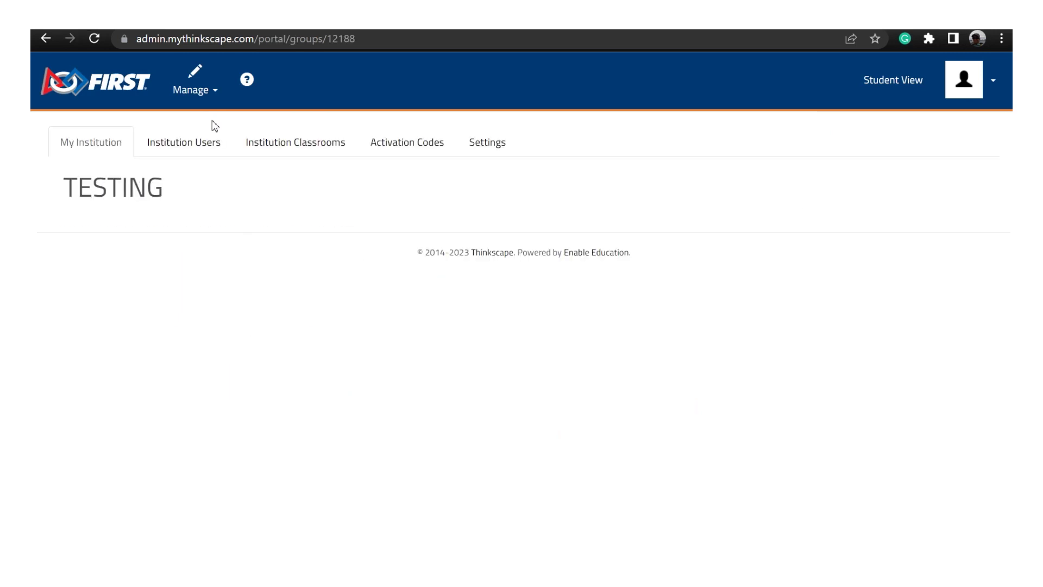
{"action": "left_click", "coordinate": [198, 147]}
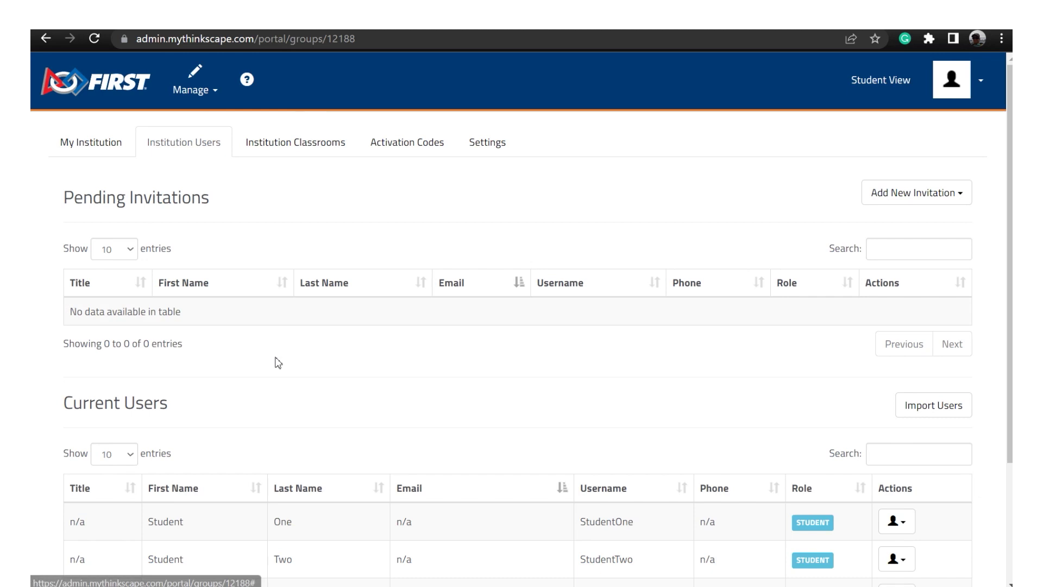
{"action": "scroll", "coordinate": [279, 363], "scroll_direction": "down", "scroll_amount": 3}
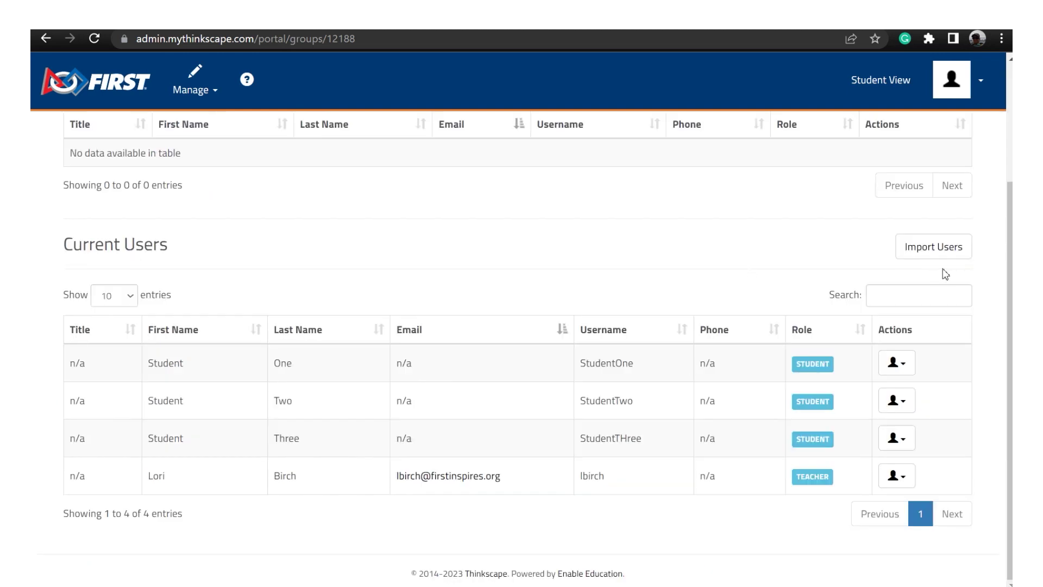
Enter a manual user import with first name Student, last name Four, username Student4.
{"action": "left_click", "coordinate": [937, 251]}
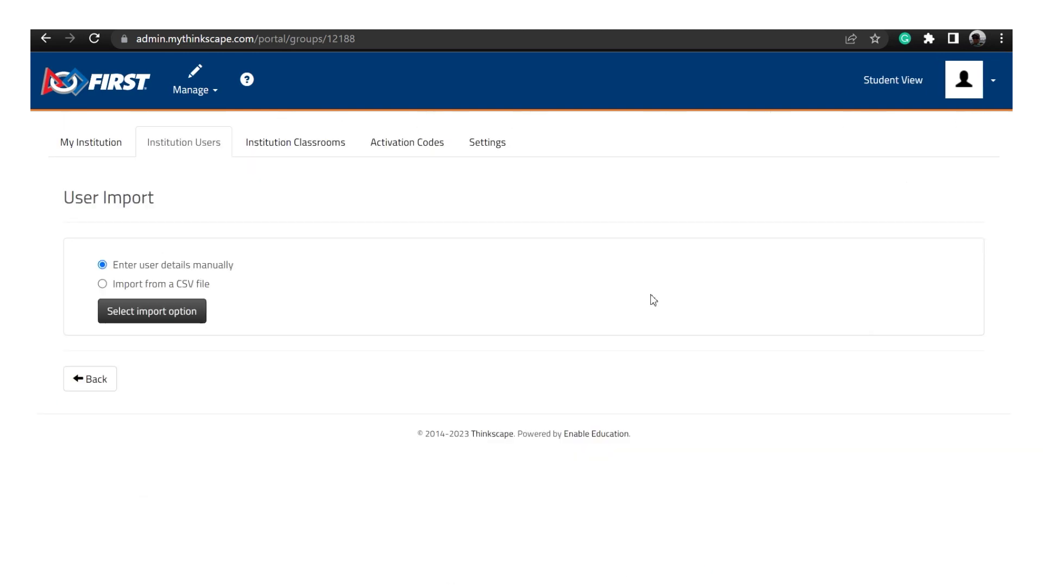
{"action": "left_click", "coordinate": [156, 318]}
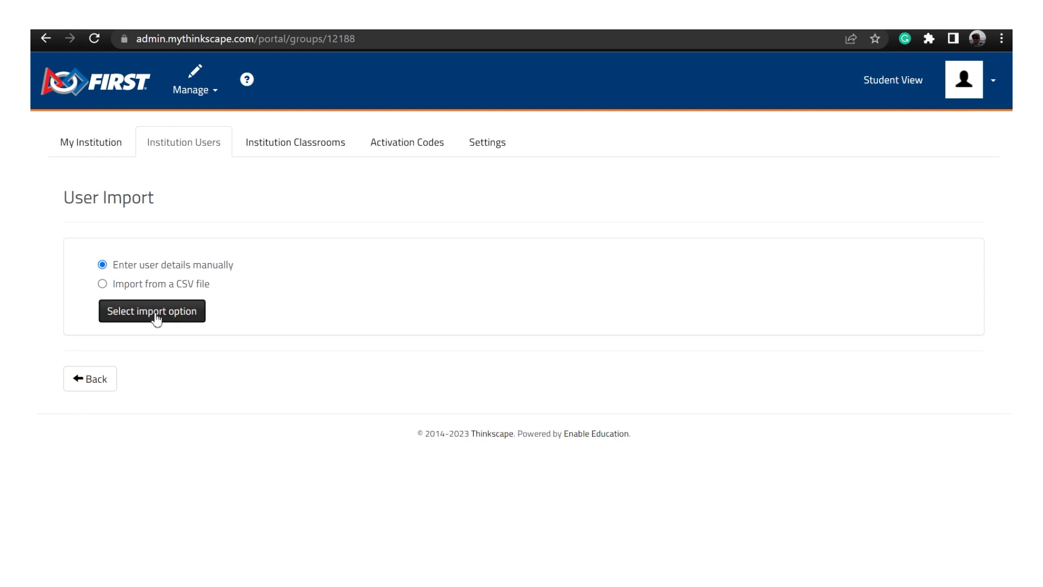
{"action": "left_click", "coordinate": [135, 418]}
{"action": "type", "text": "Student"}
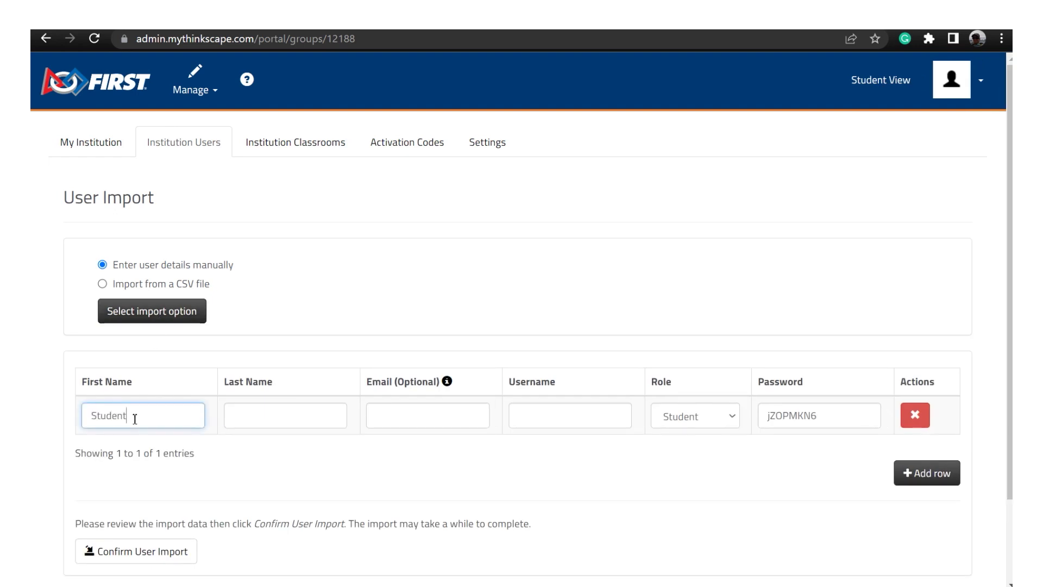
{"action": "key", "text": "Tab"}
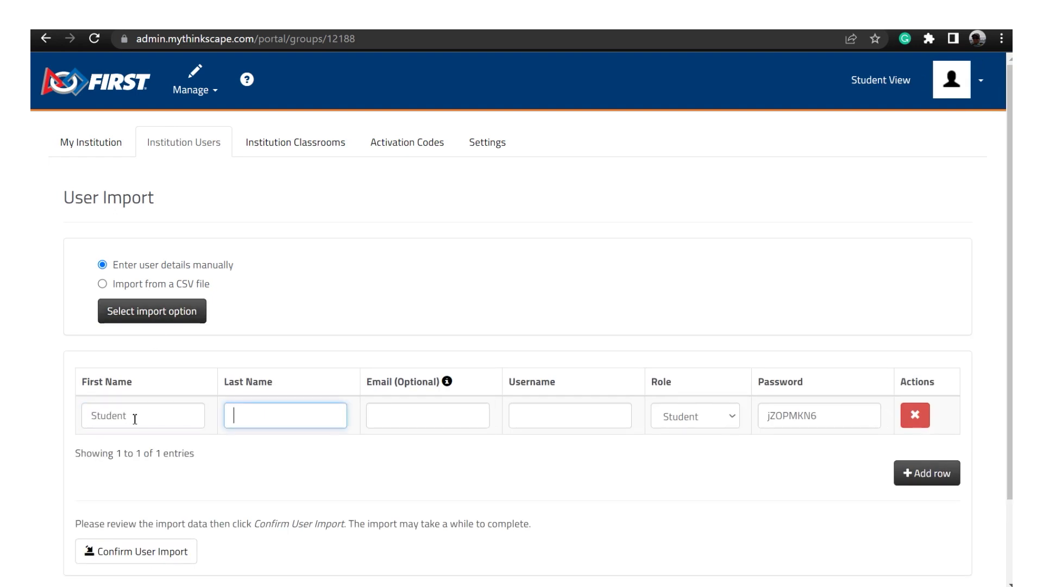
{"action": "type", "text": "Four"}
{"action": "key", "text": "Tab"}
{"action": "key", "text": "Tab"}
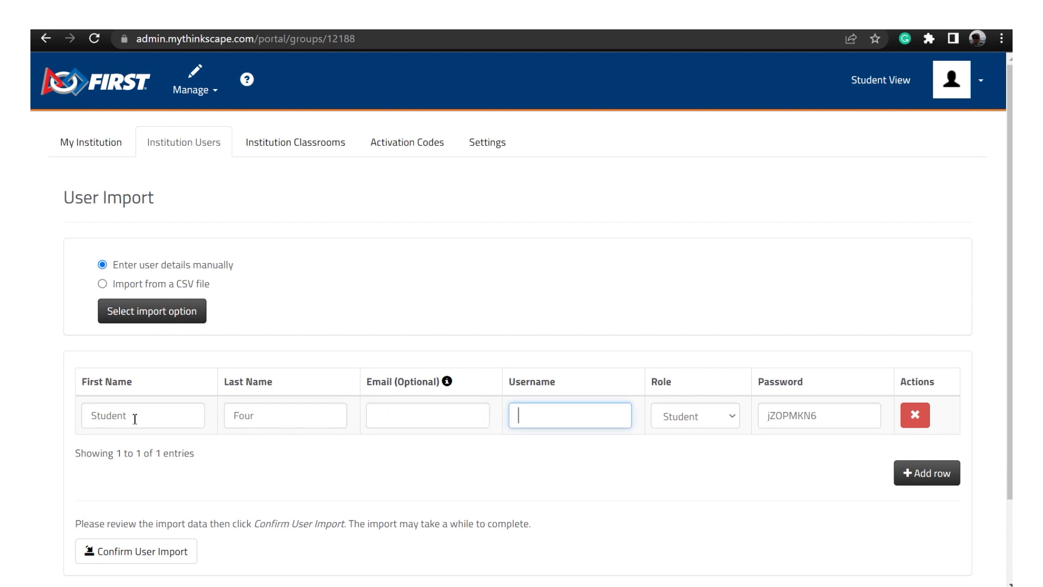
{"action": "type", "text": "Student4"}
Confirm importing Student Four and return to the institution's user list.
{"action": "left_click", "coordinate": [905, 480]}
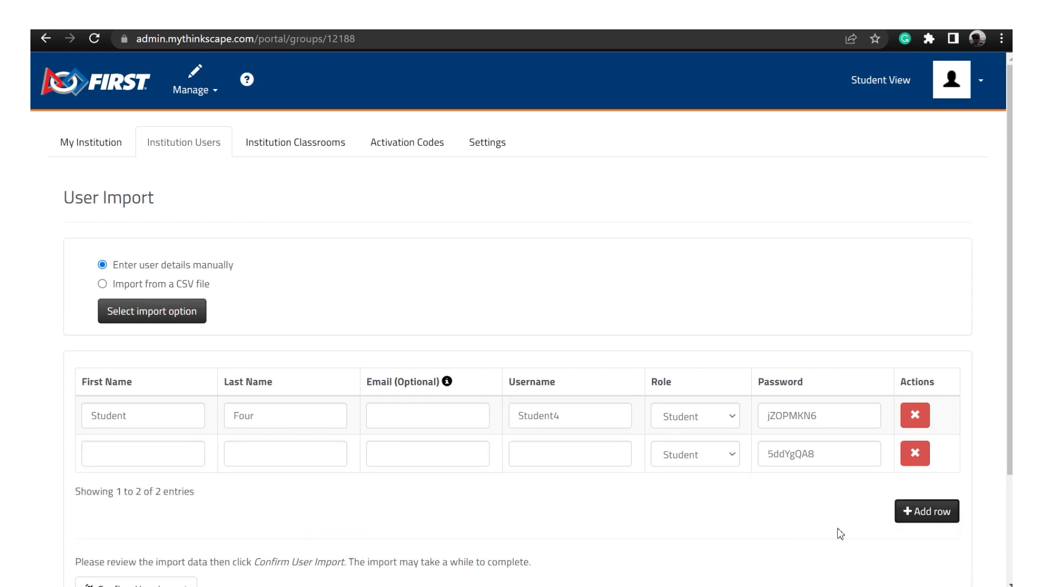
{"action": "scroll", "coordinate": [380, 489], "scroll_direction": "down", "scroll_amount": 2}
{"action": "left_click", "coordinate": [157, 477]}
{"action": "left_click", "coordinate": [158, 480]}
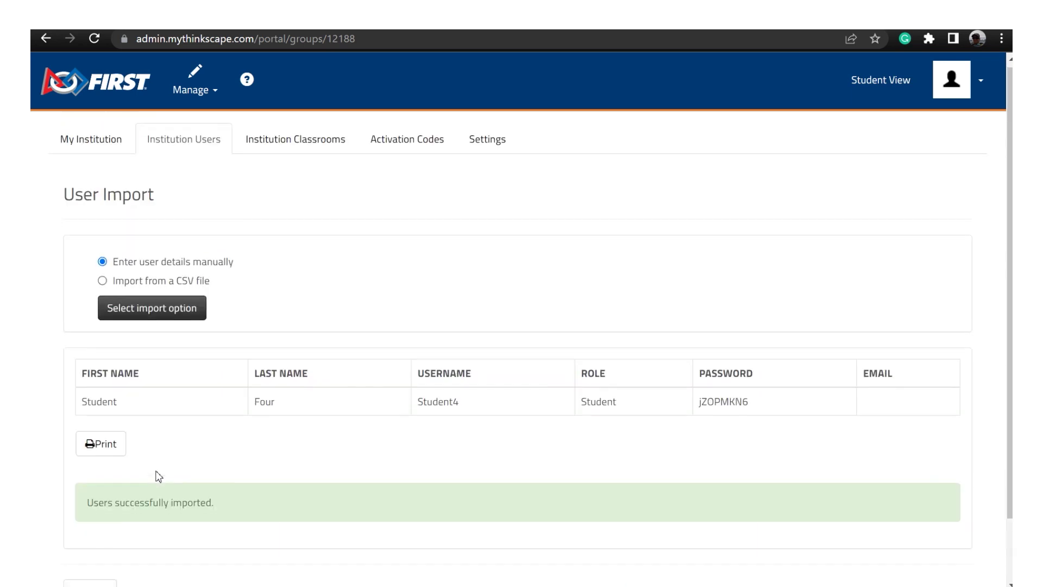
{"action": "scroll", "coordinate": [158, 477], "scroll_direction": "down", "scroll_amount": 2}
{"action": "left_click", "coordinate": [90, 520]}
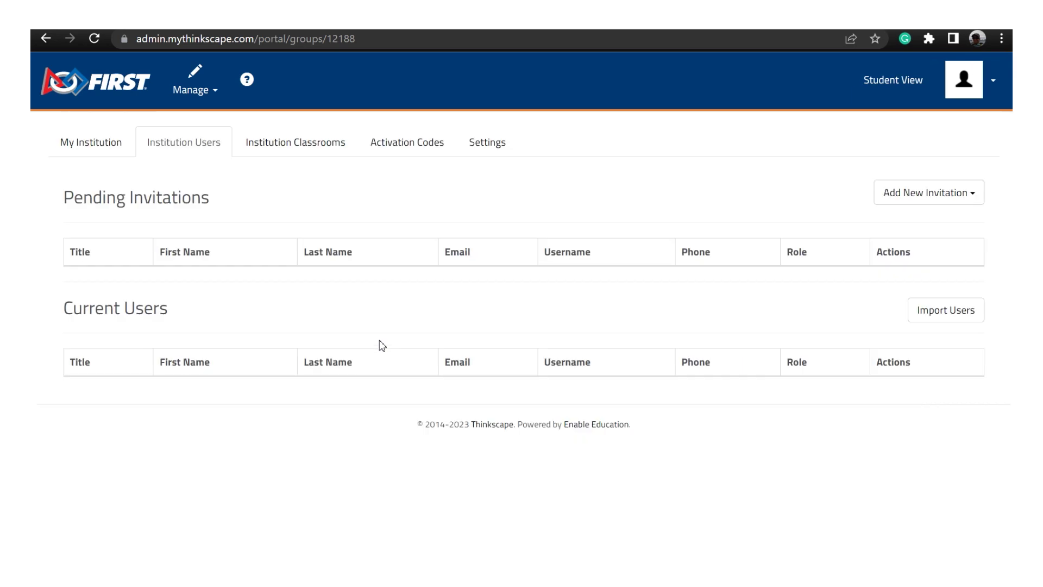
{"action": "scroll", "coordinate": [382, 346], "scroll_direction": "down", "scroll_amount": 4}
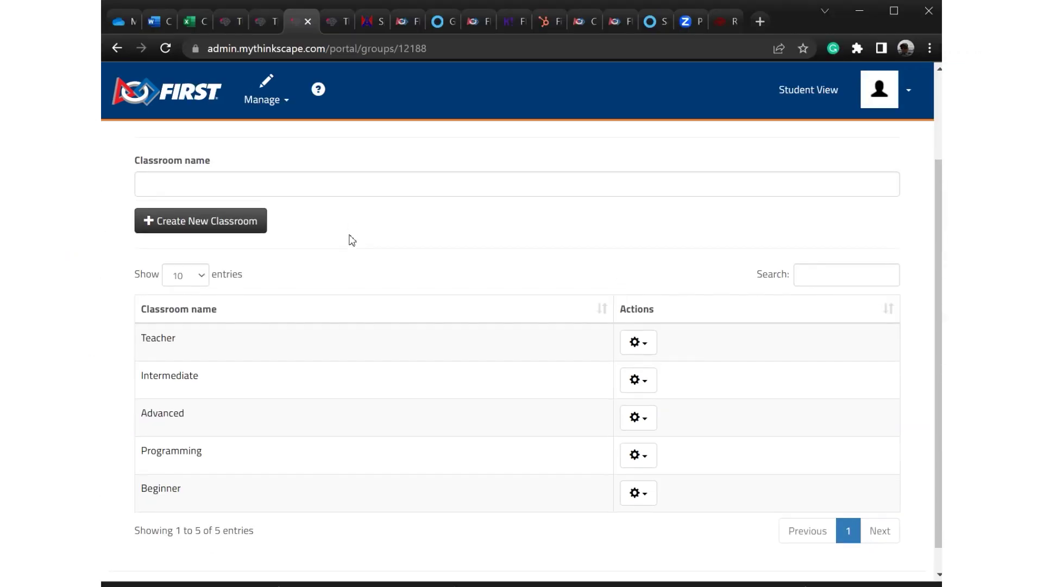
Add Student One and Student Two to the Intermediate classroom, then return to the classroom list.
{"action": "left_click", "coordinate": [666, 367]}
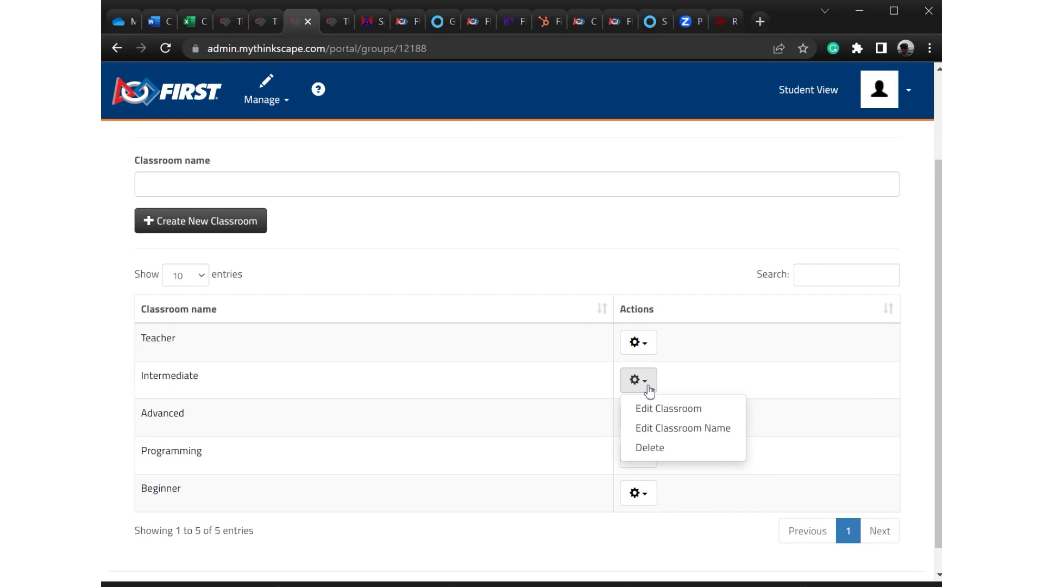
{"action": "left_click", "coordinate": [660, 412]}
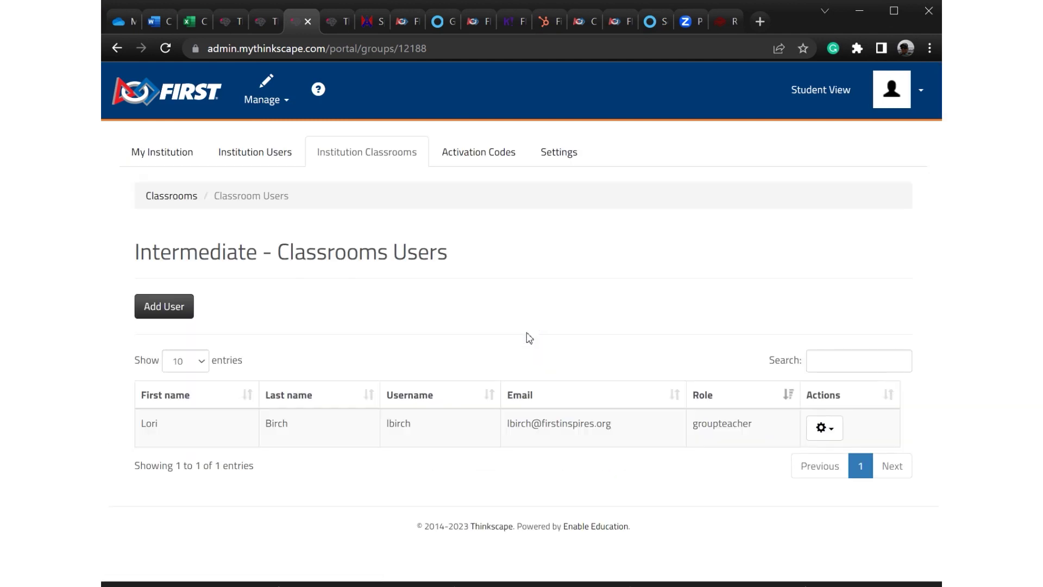
{"action": "left_click", "coordinate": [183, 315]}
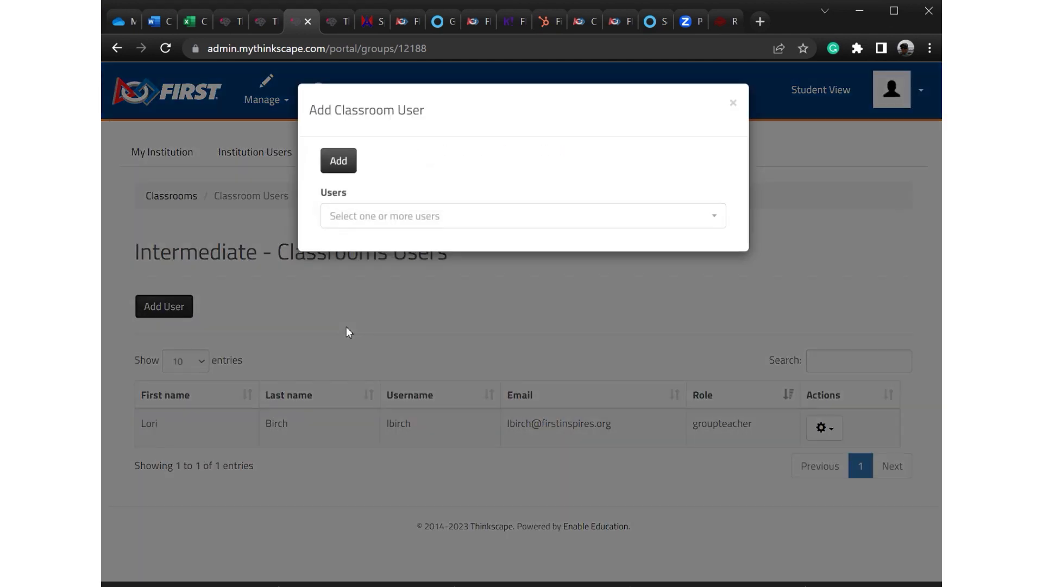
{"action": "left_click", "coordinate": [456, 227]}
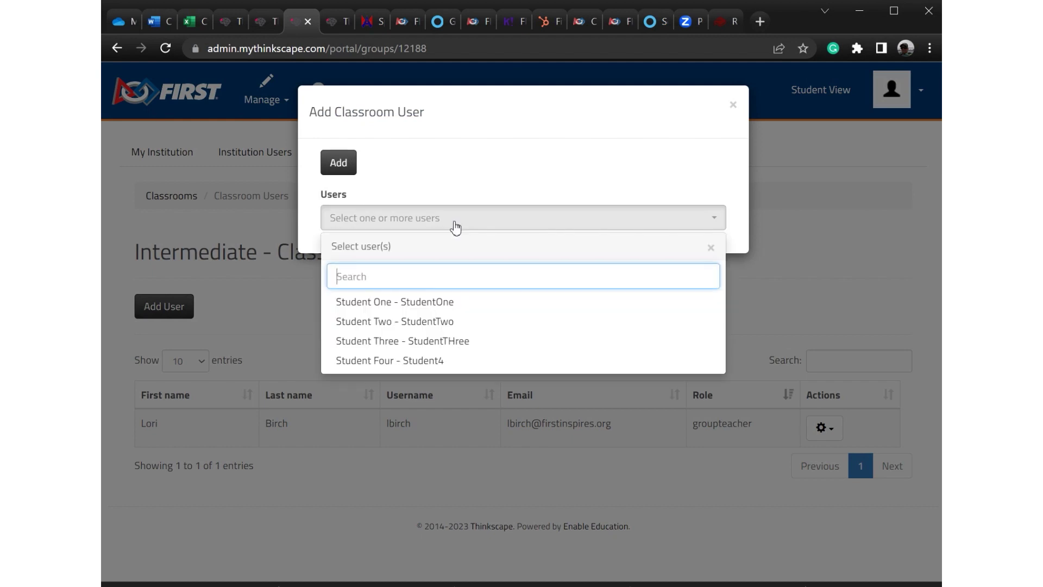
{"action": "left_click", "coordinate": [412, 303]}
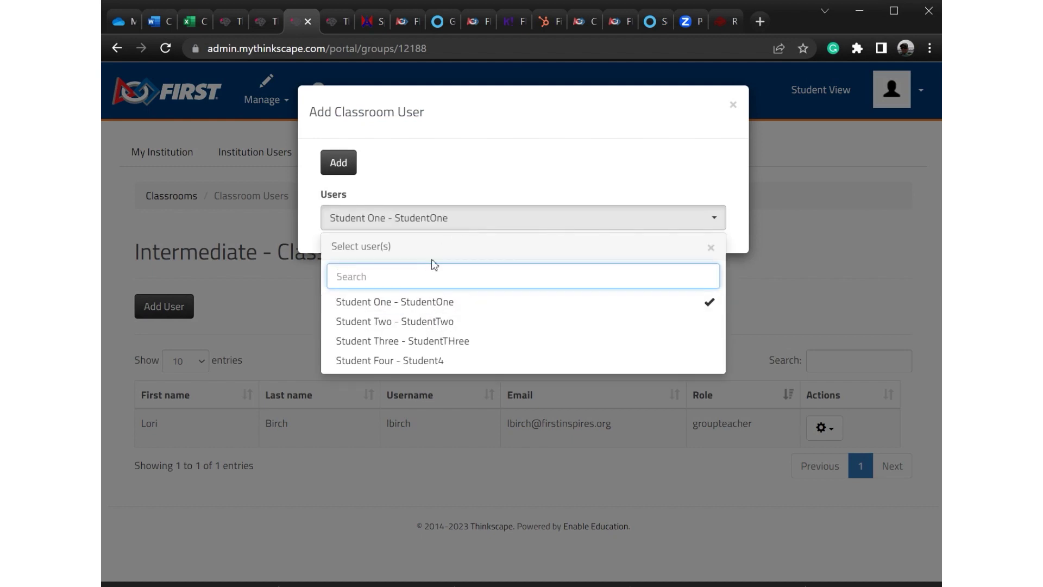
{"action": "left_click", "coordinate": [419, 321]}
{"action": "left_click", "coordinate": [339, 164]}
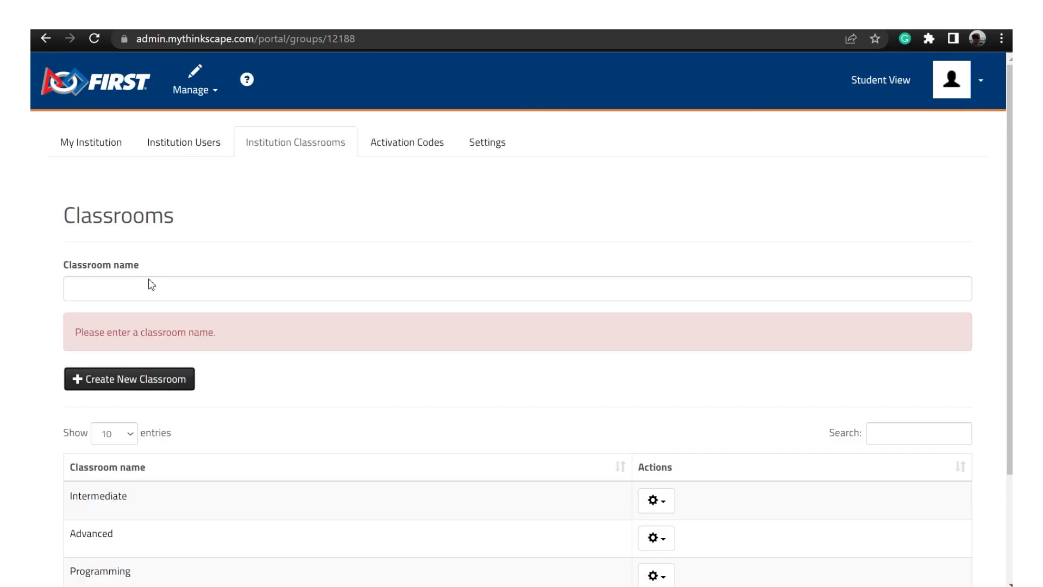
{"action": "left_click", "coordinate": [150, 288]}
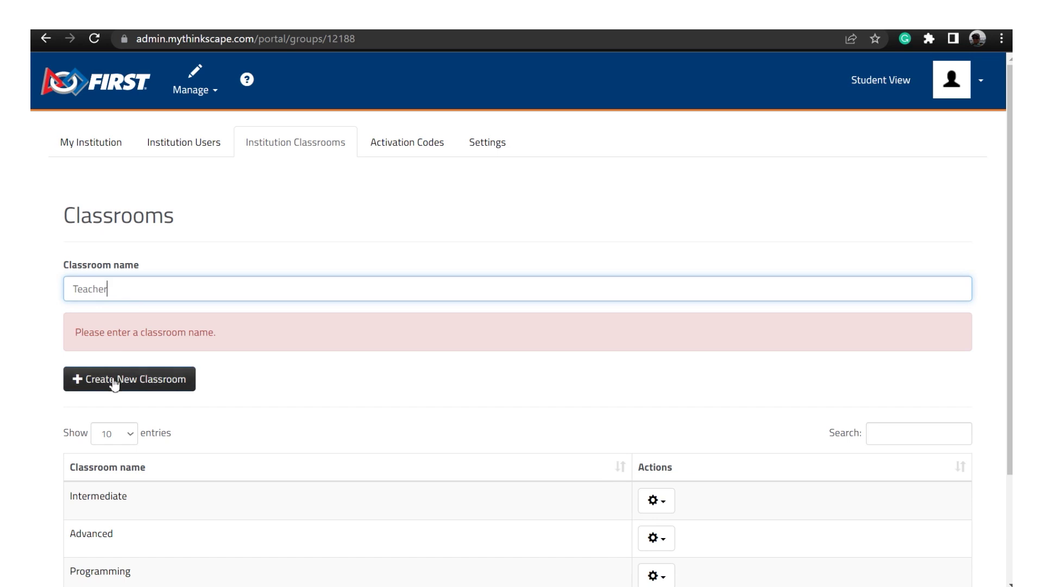
Create the Teacher classroom and move on to the institution's courses.
{"action": "left_click", "coordinate": [109, 380]}
{"action": "scroll", "coordinate": [263, 363], "scroll_direction": "down", "scroll_amount": 2}
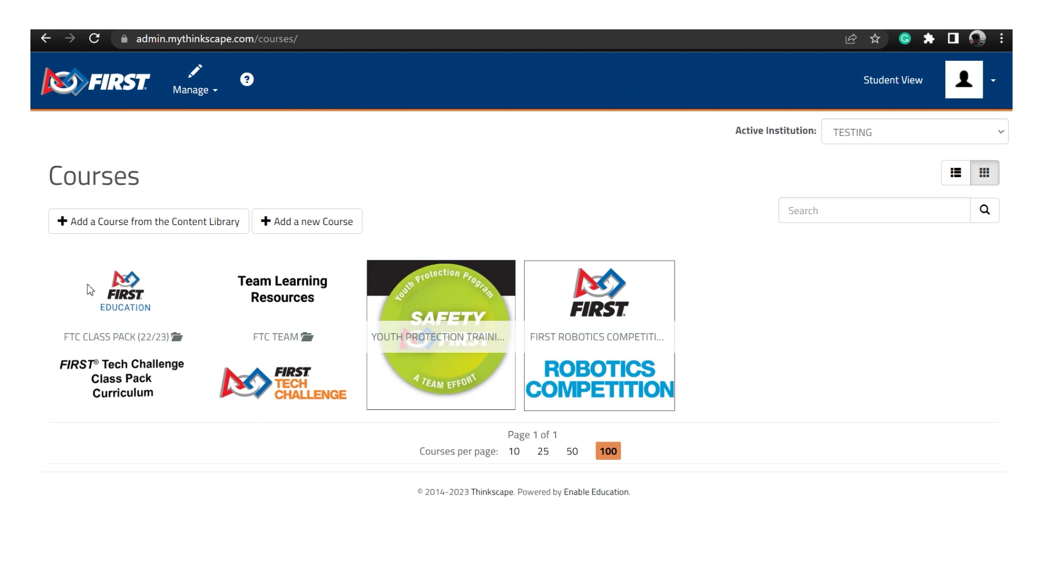
In FTC Class Pack, assign the Lesson Guides lab to the Teacher classroom.
{"action": "mouse_move", "coordinate": [122, 315]}
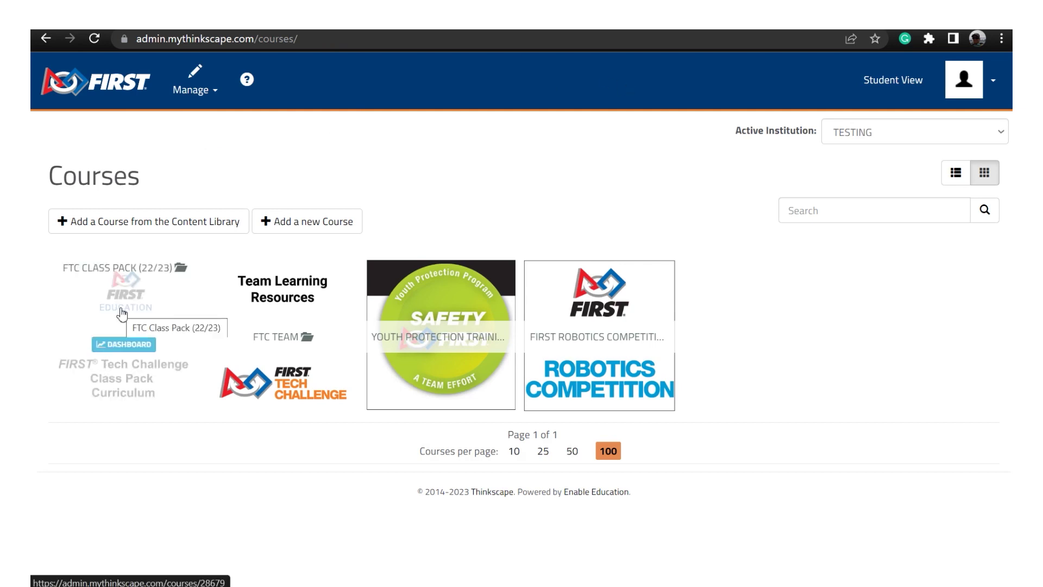
{"action": "left_click", "coordinate": [121, 314]}
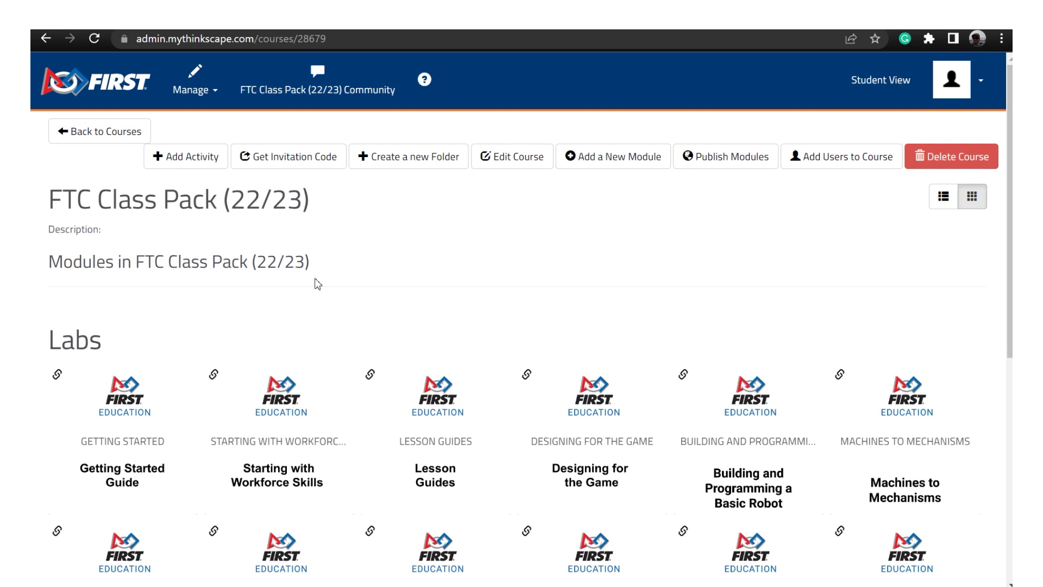
{"action": "scroll", "coordinate": [317, 283], "scroll_direction": "down", "scroll_amount": 2}
{"action": "mouse_move", "coordinate": [446, 316]}
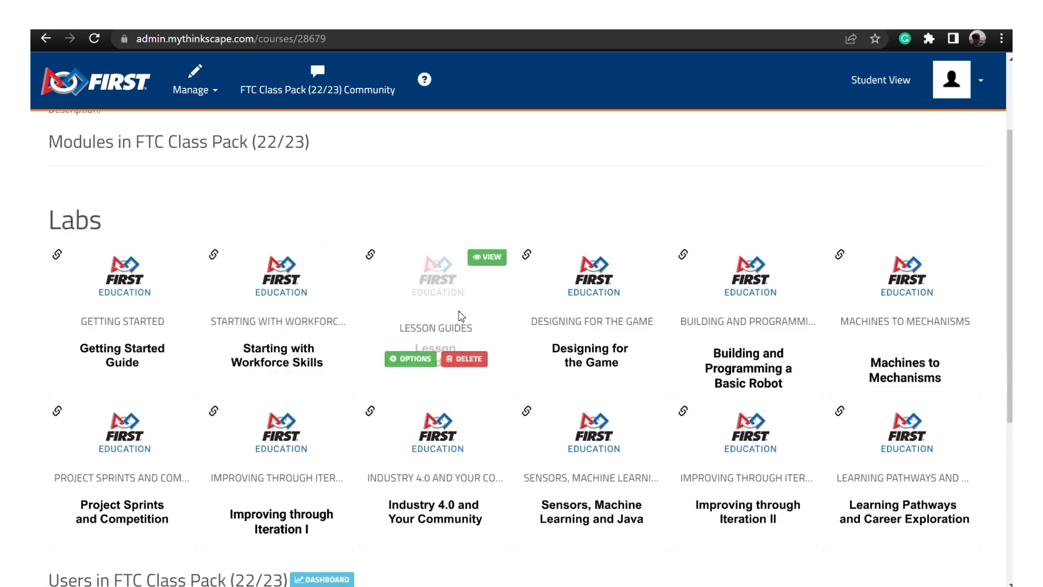
{"action": "left_click", "coordinate": [410, 363]}
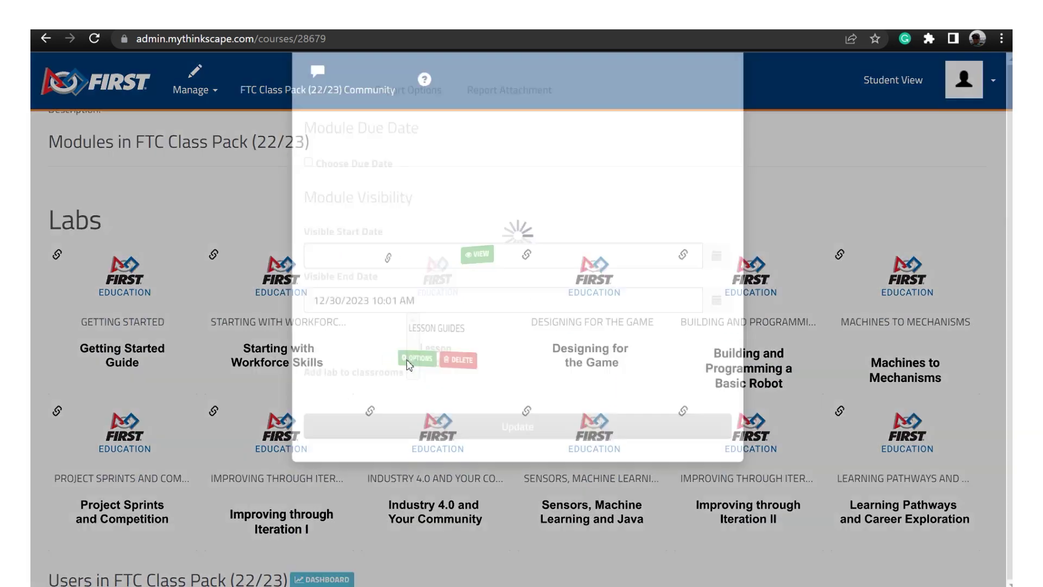
{"action": "left_click", "coordinate": [414, 419]}
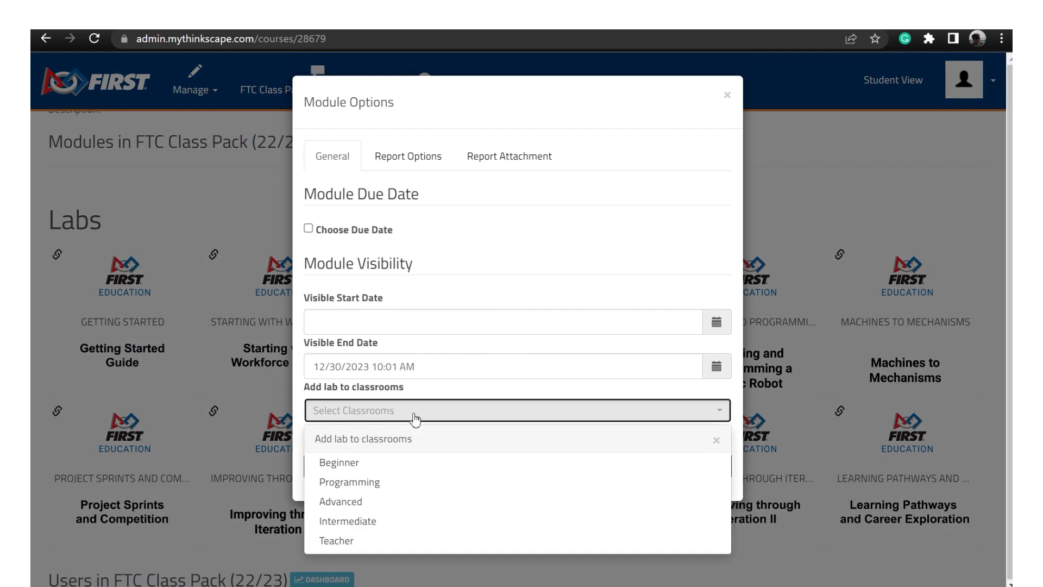
{"action": "left_click", "coordinate": [395, 542]}
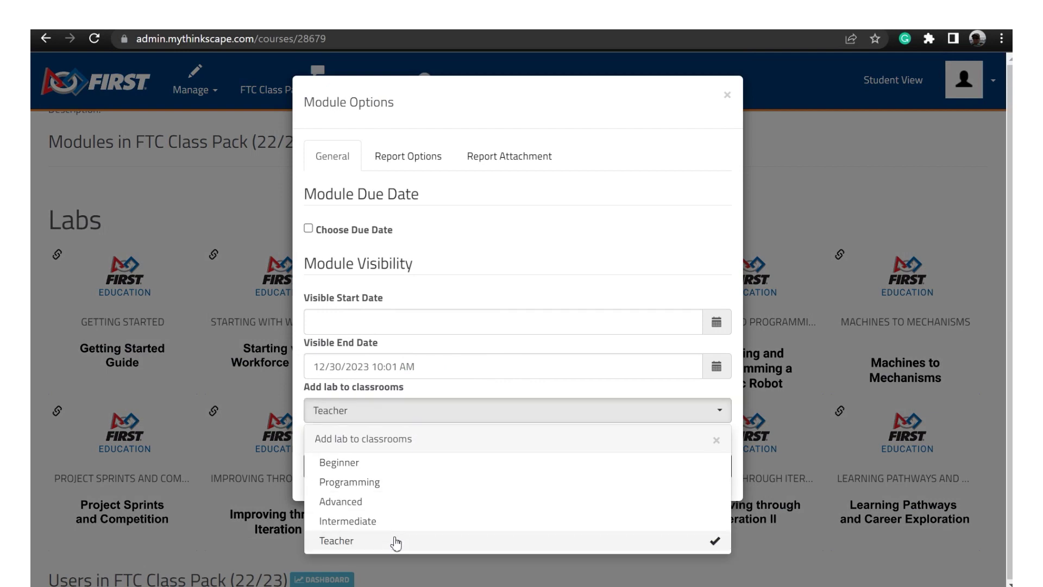
{"action": "left_click", "coordinate": [486, 413]}
{"action": "left_click", "coordinate": [485, 472]}
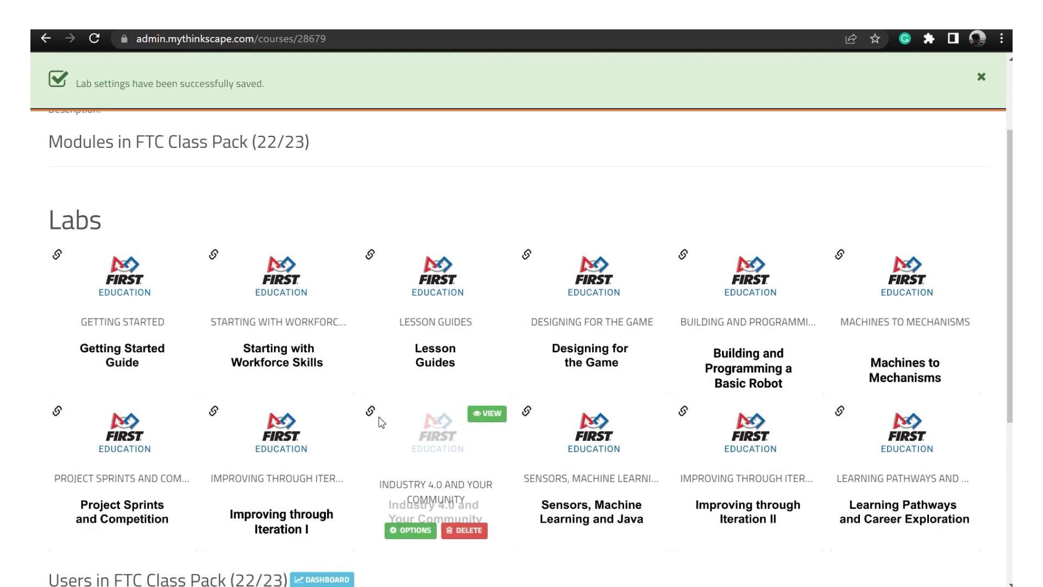
Assign Starting with Workforce Skills to the Beginner, Advanced and Intermediate classrooms.
{"action": "mouse_move", "coordinate": [282, 326]}
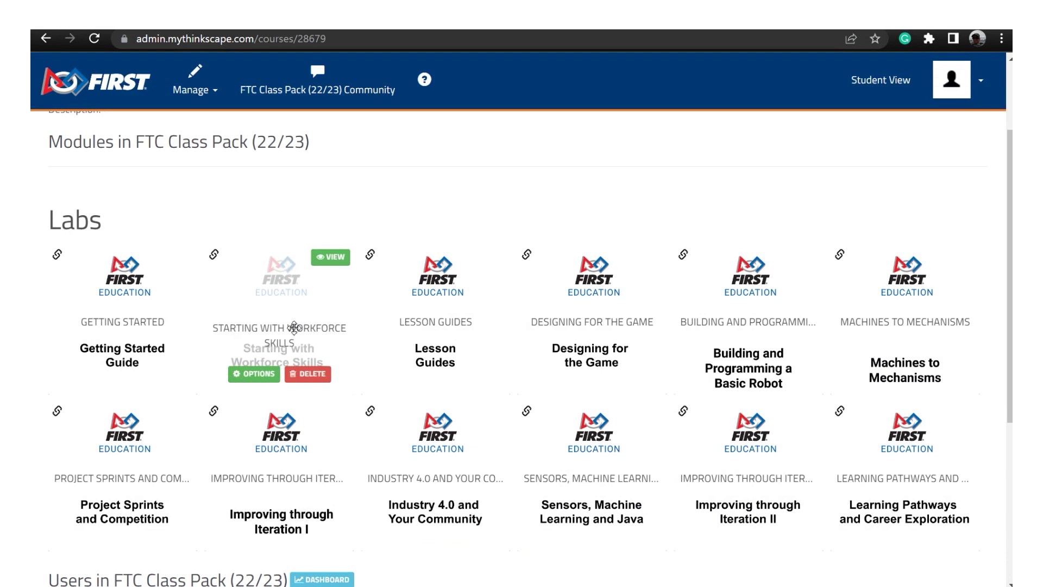
{"action": "left_click", "coordinate": [256, 375]}
{"action": "left_click", "coordinate": [483, 342]}
{"action": "left_click", "coordinate": [350, 394]}
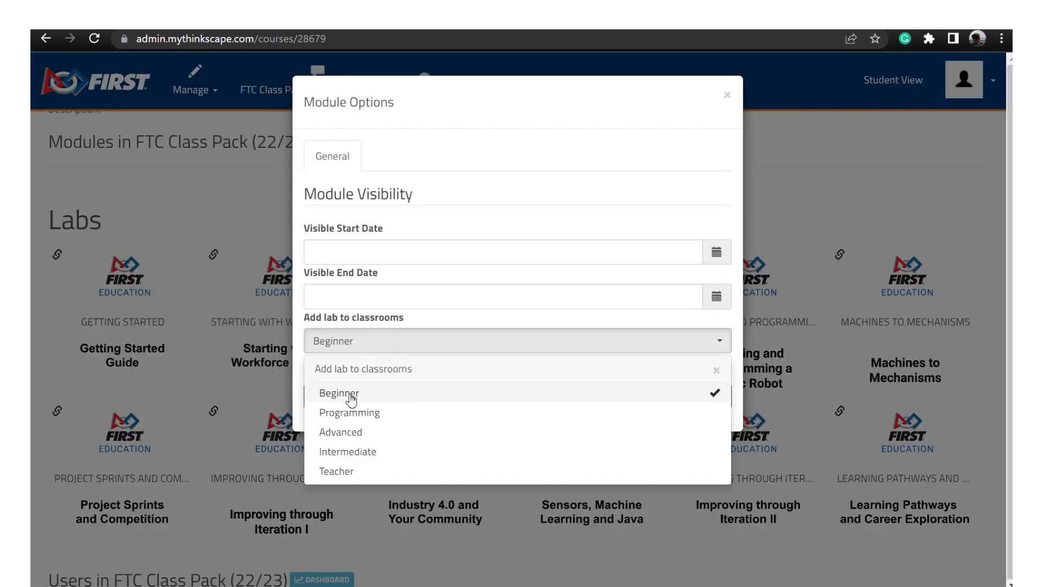
{"action": "left_click", "coordinate": [356, 433]}
{"action": "left_click", "coordinate": [365, 455]}
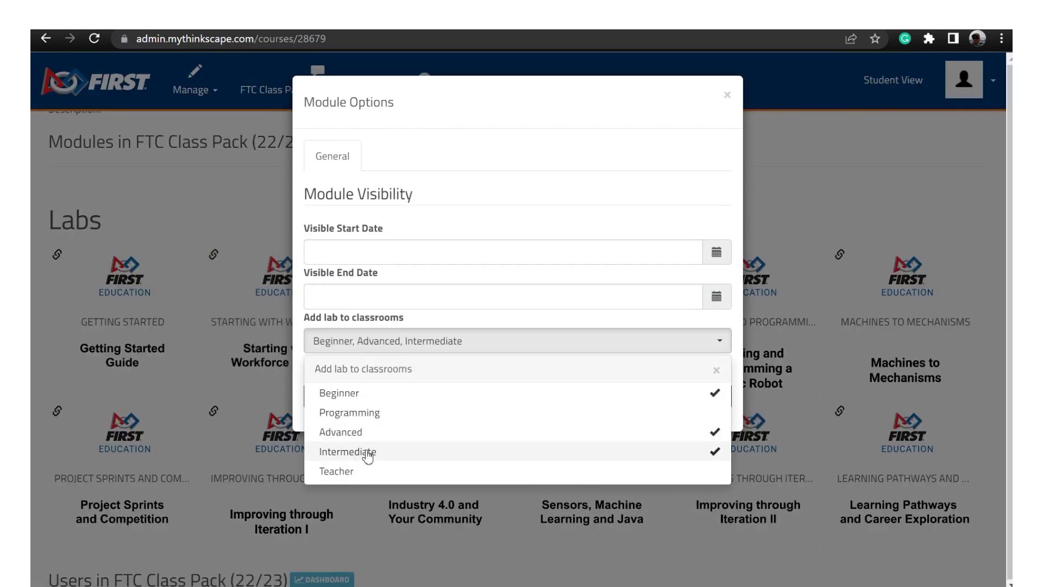
{"action": "left_click", "coordinate": [511, 319]}
{"action": "left_click", "coordinate": [480, 405]}
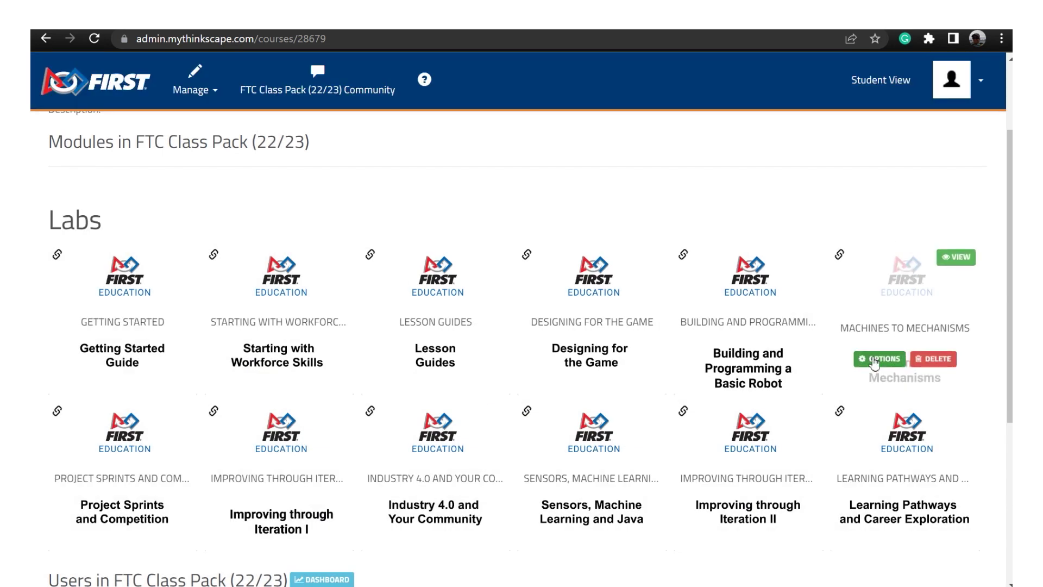
Assign Machines to Mechanisms to the Advanced, Beginner and Intermediate classrooms.
{"action": "left_click", "coordinate": [873, 360]}
{"action": "left_click", "coordinate": [457, 342]}
{"action": "left_click", "coordinate": [405, 433]}
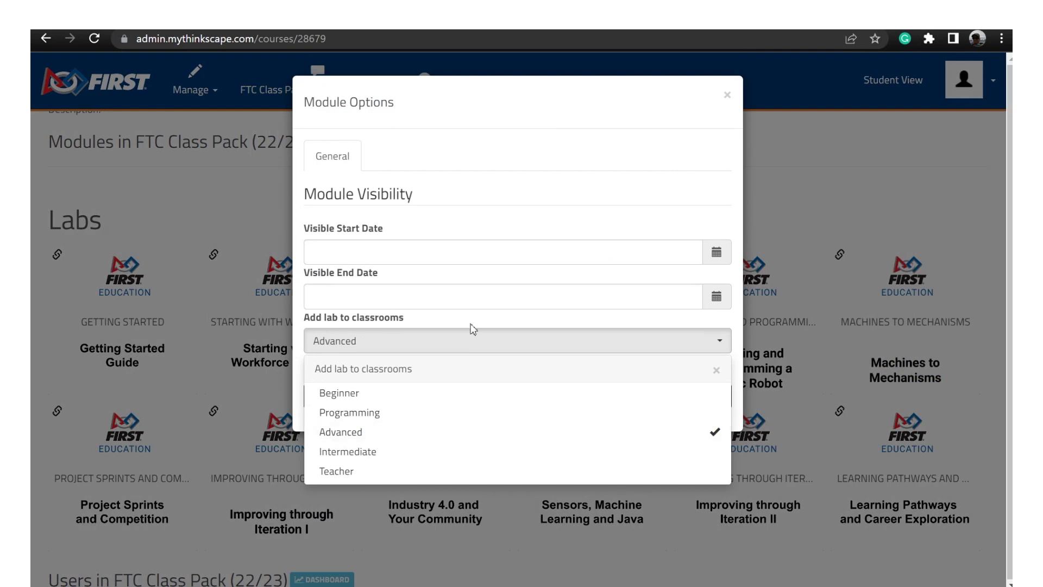
{"action": "left_click", "coordinate": [479, 393]}
{"action": "left_click", "coordinate": [478, 451]}
{"action": "left_click", "coordinate": [510, 318]}
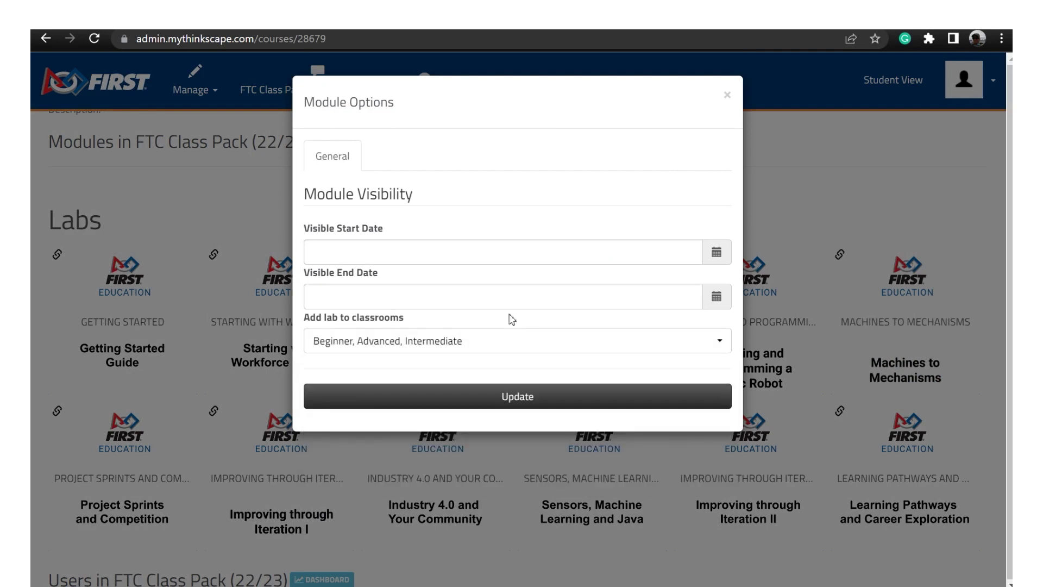
{"action": "left_click", "coordinate": [482, 402]}
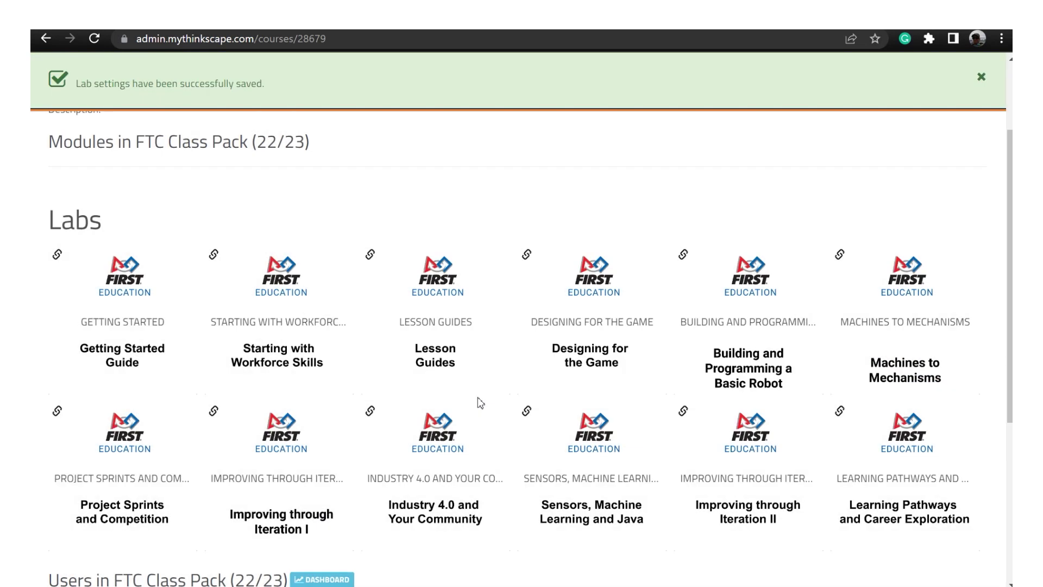
Add another lab to the Advanced classroom, then go back to the course list.
{"action": "left_click", "coordinate": [872, 357]}
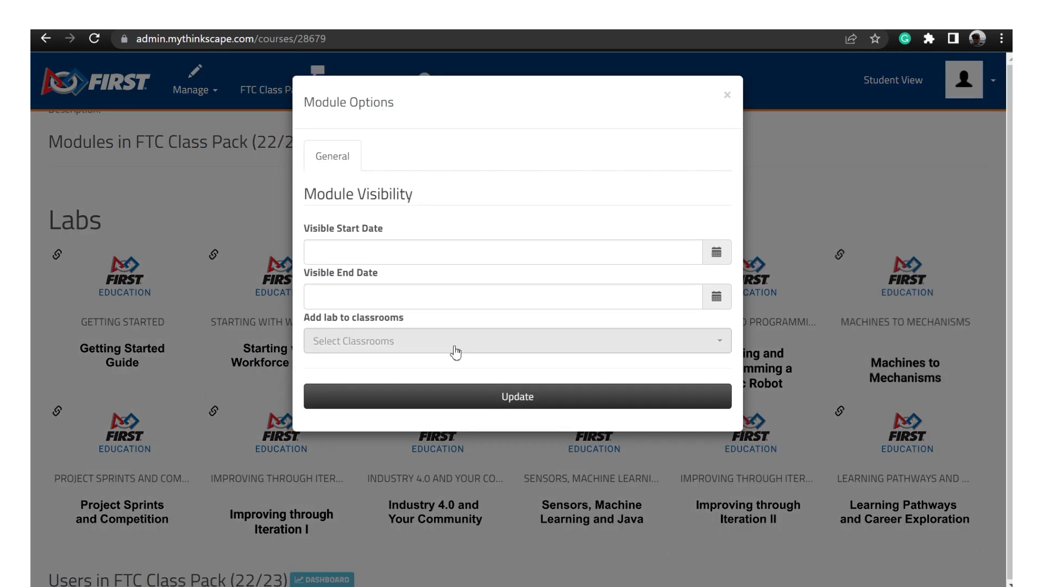
{"action": "left_click", "coordinate": [456, 352]}
{"action": "left_click", "coordinate": [411, 433]}
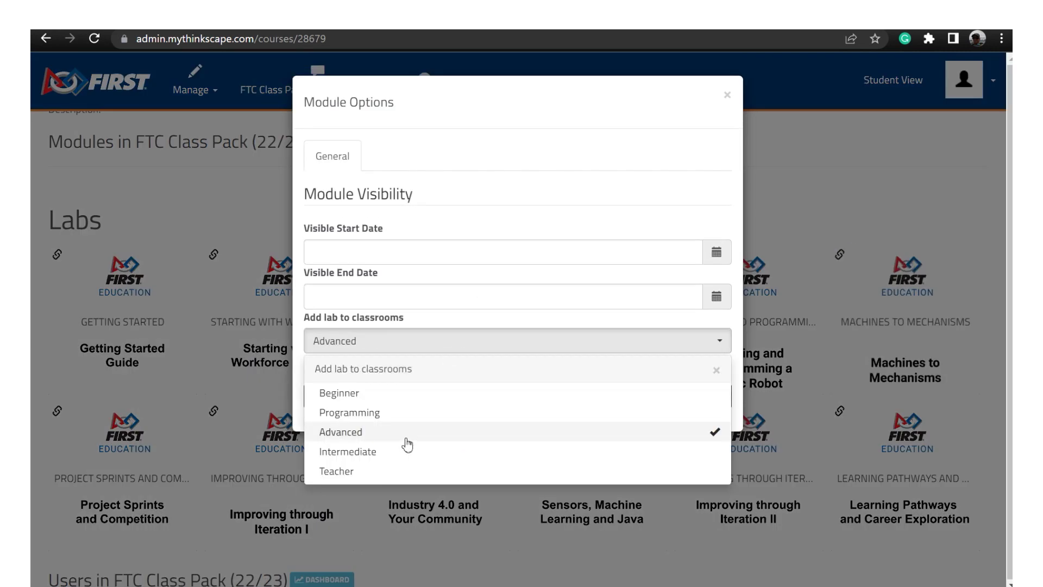
{"action": "left_click", "coordinate": [481, 325]}
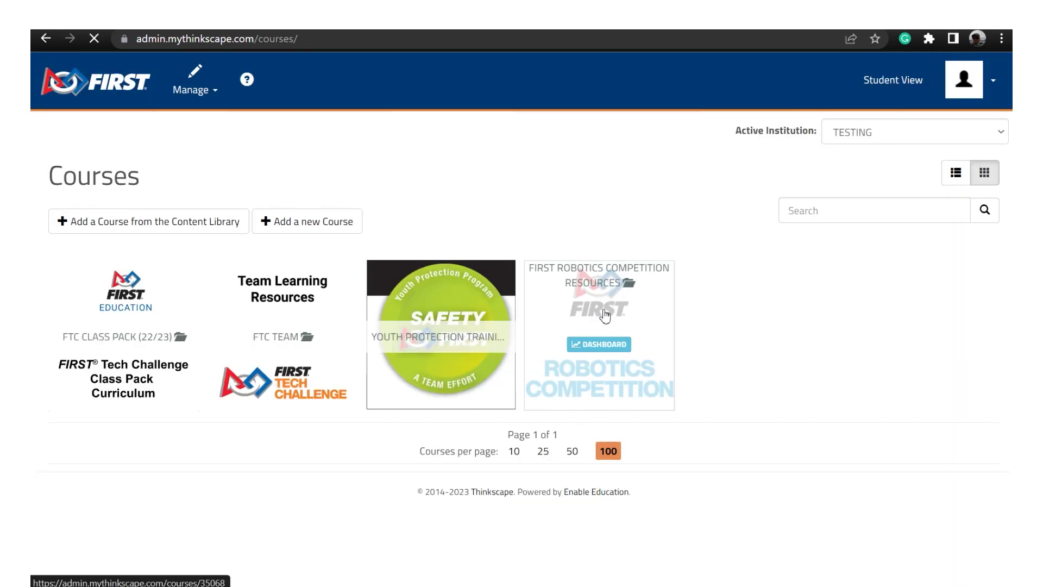
In FIRST Robotics Competition Resources, assign Intro to Programming Module 1 to the Programming classroom.
{"action": "left_click", "coordinate": [606, 316]}
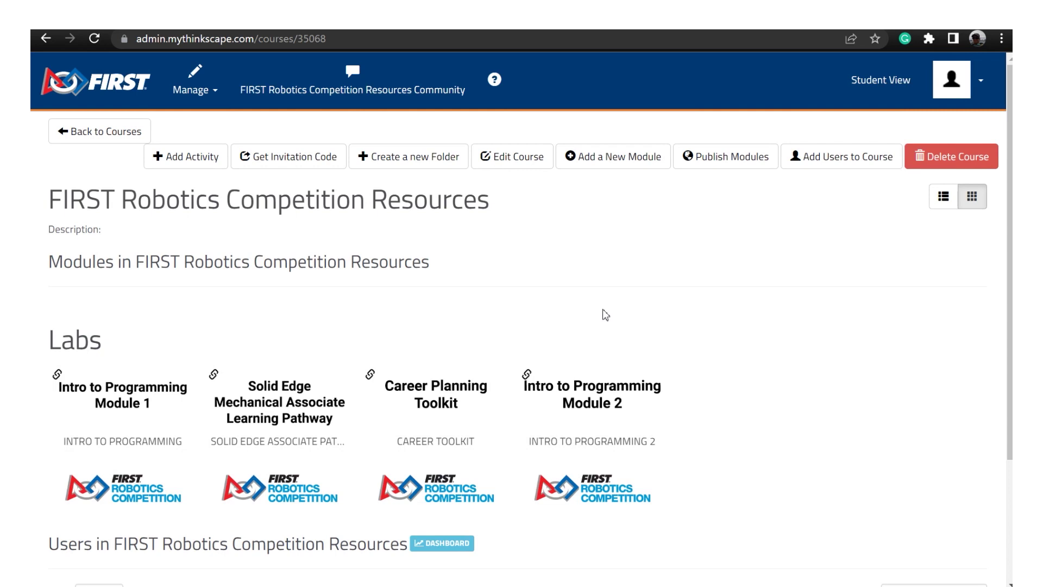
{"action": "left_click", "coordinate": [91, 485]}
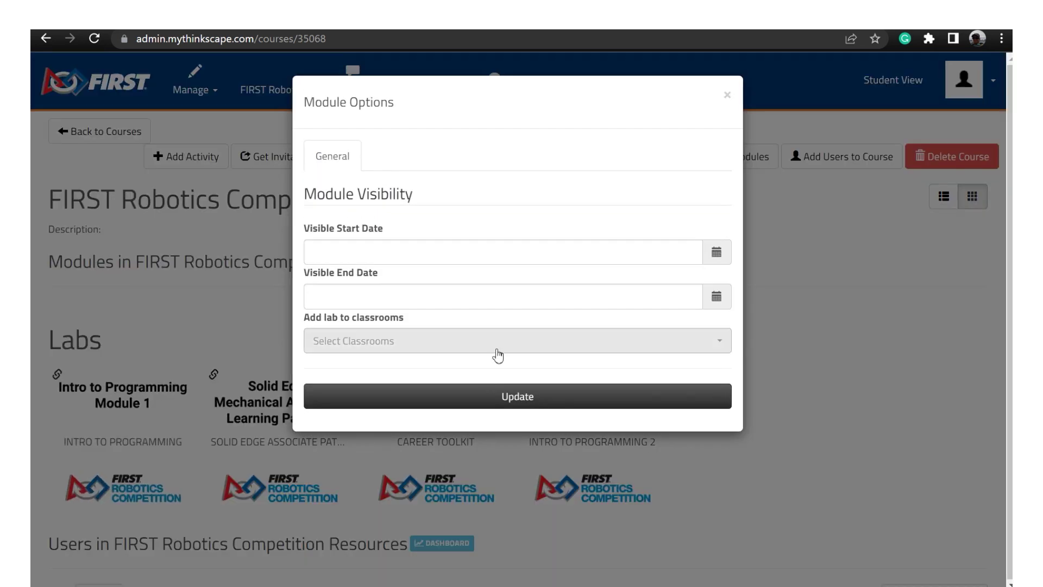
{"action": "left_click", "coordinate": [492, 345]}
{"action": "left_click", "coordinate": [451, 413]}
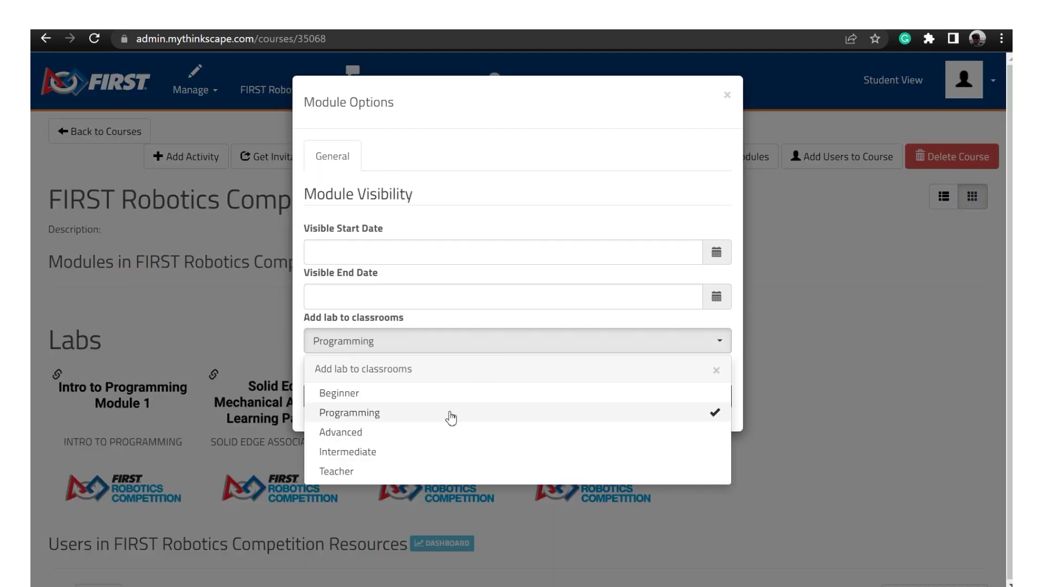
{"action": "left_click", "coordinate": [533, 322]}
{"action": "left_click", "coordinate": [503, 409]}
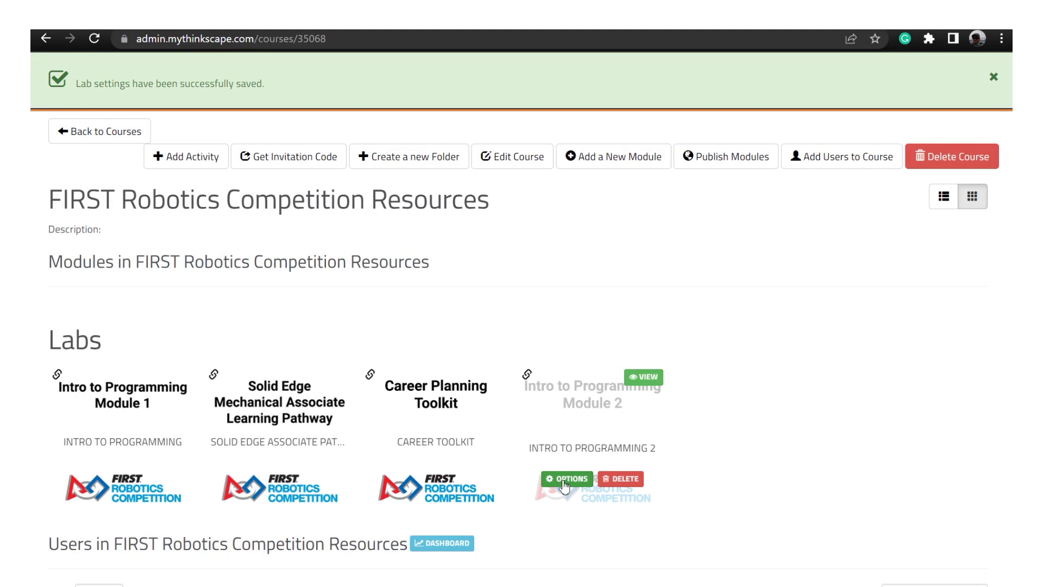
Choose the Programming classroom for Intro to Programming Module 2.
{"action": "left_click", "coordinate": [550, 545]}
{"action": "left_click", "coordinate": [497, 351]}
{"action": "left_click", "coordinate": [432, 414]}
{"action": "left_click", "coordinate": [556, 324]}
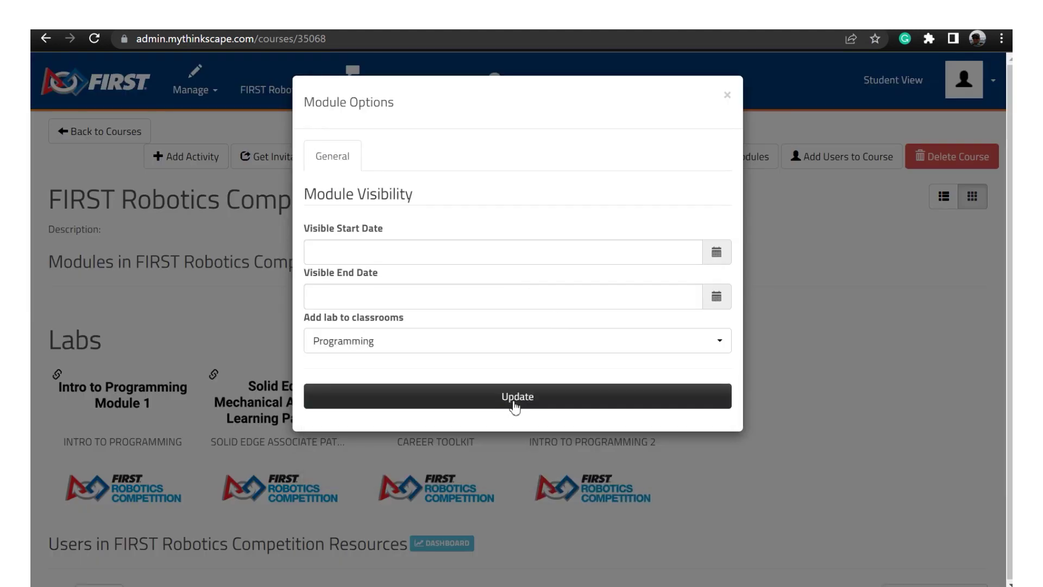
Save Module 2's assignment, then view a student's Building and Programming a Robot progress (40%, 0/100 points).
{"action": "left_click", "coordinate": [514, 400]}
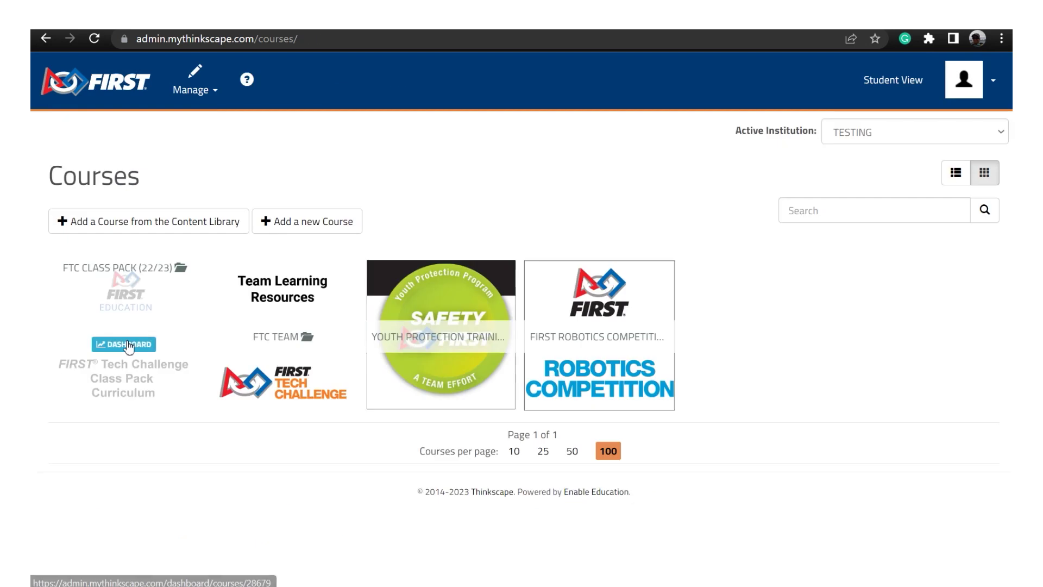
{"action": "left_click", "coordinate": [129, 349]}
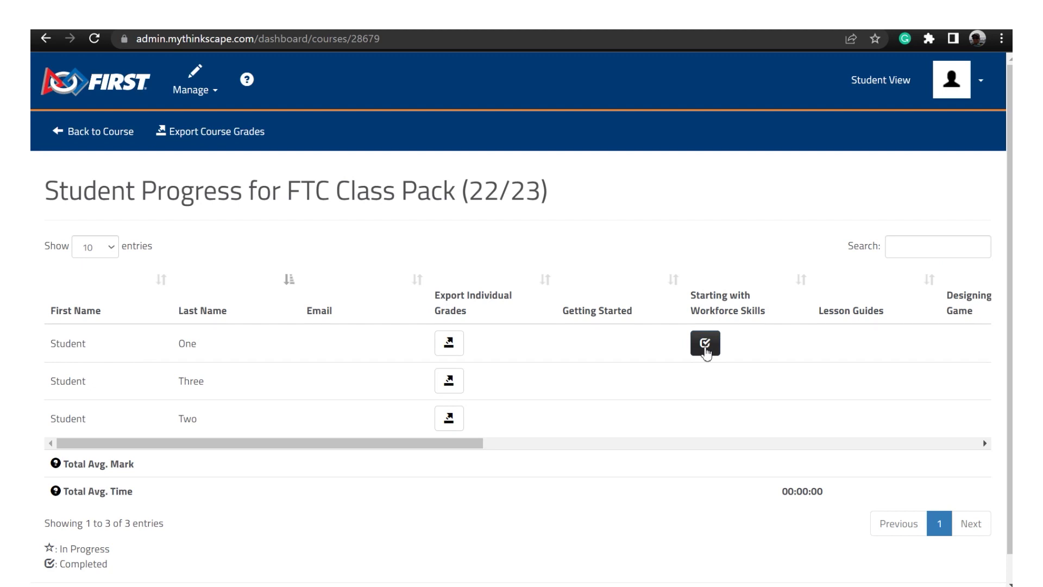
{"action": "scroll", "coordinate": [706, 353], "scroll_direction": "right", "scroll_amount": 5}
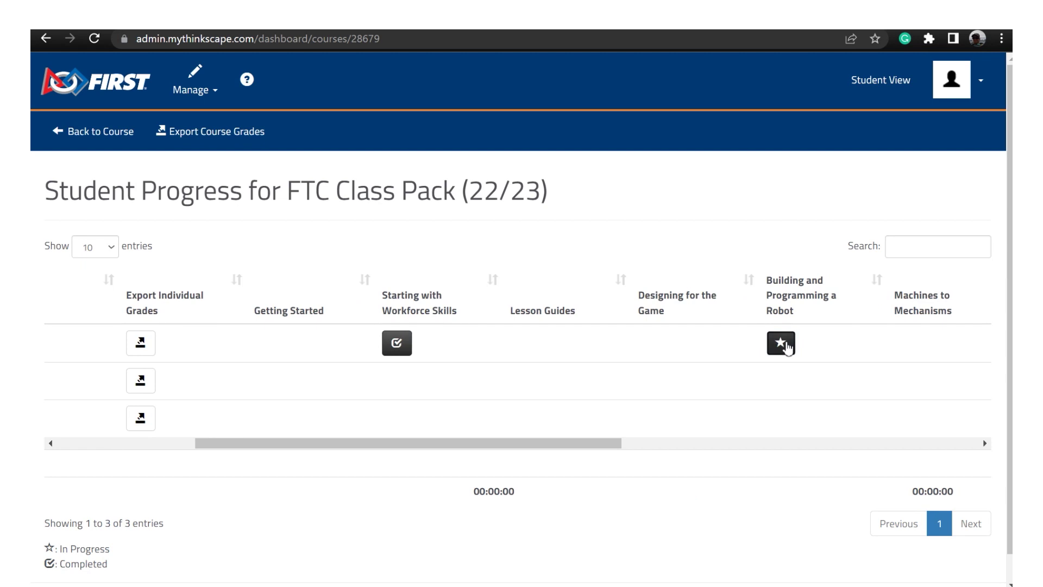
{"action": "left_click", "coordinate": [782, 344]}
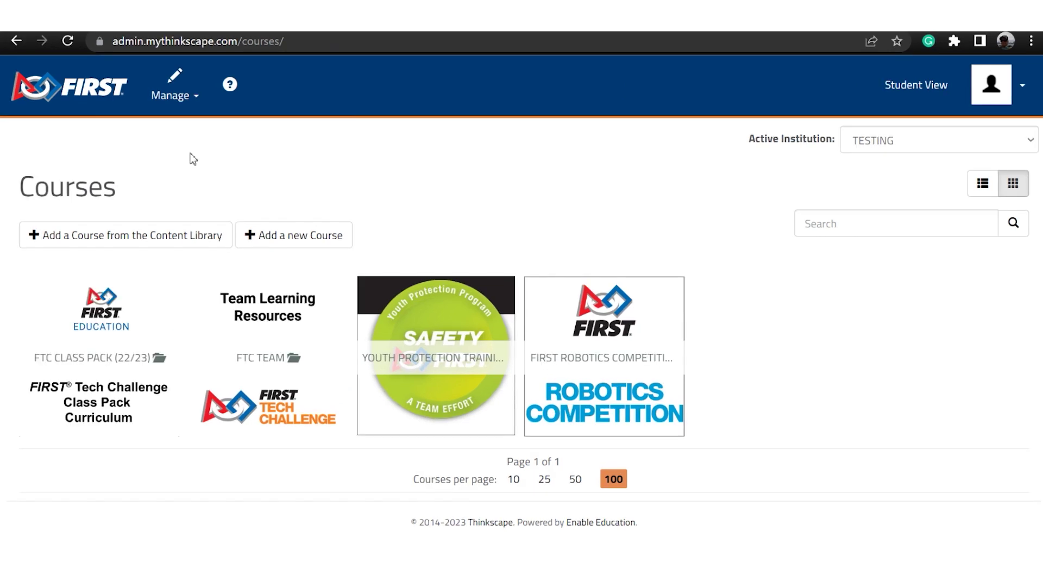
{"action": "mouse_move", "coordinate": [61, 305]}
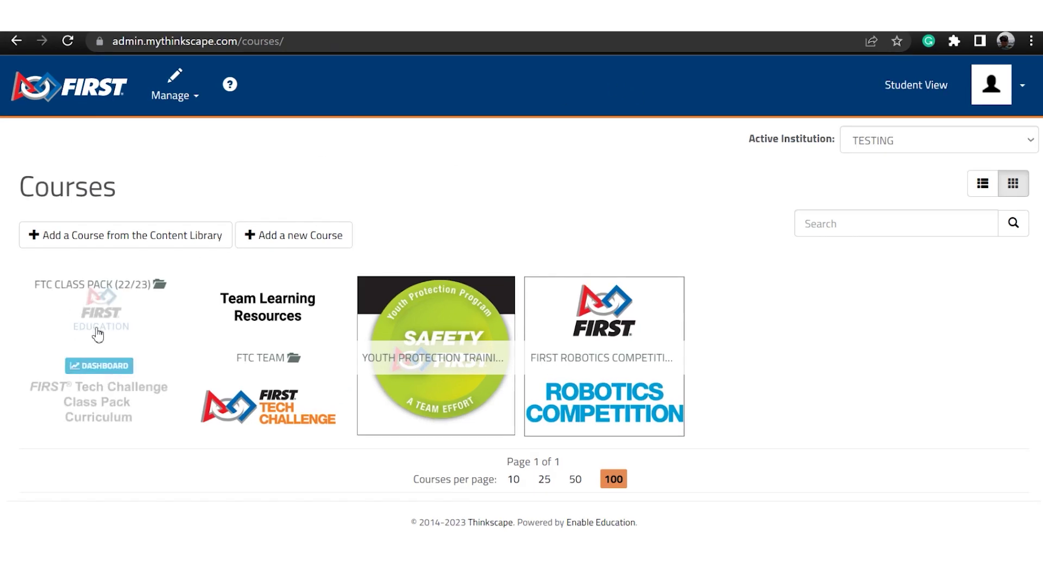